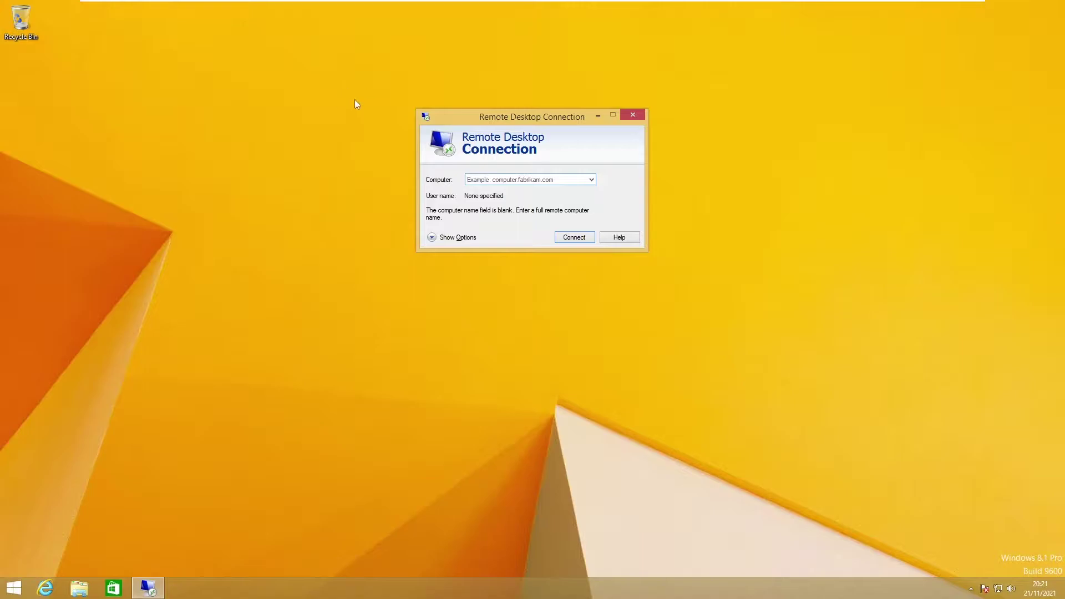
# Check the Windows version of the Win8C01 machine with winver and close the version information
pyautogui.click(232, 270)
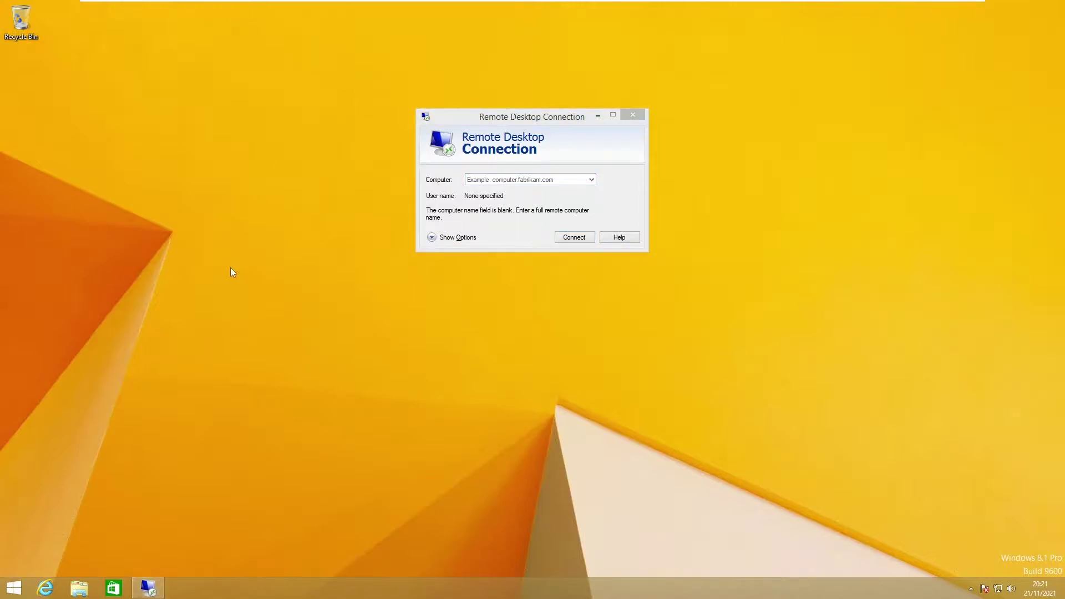
pyautogui.press('super+r')
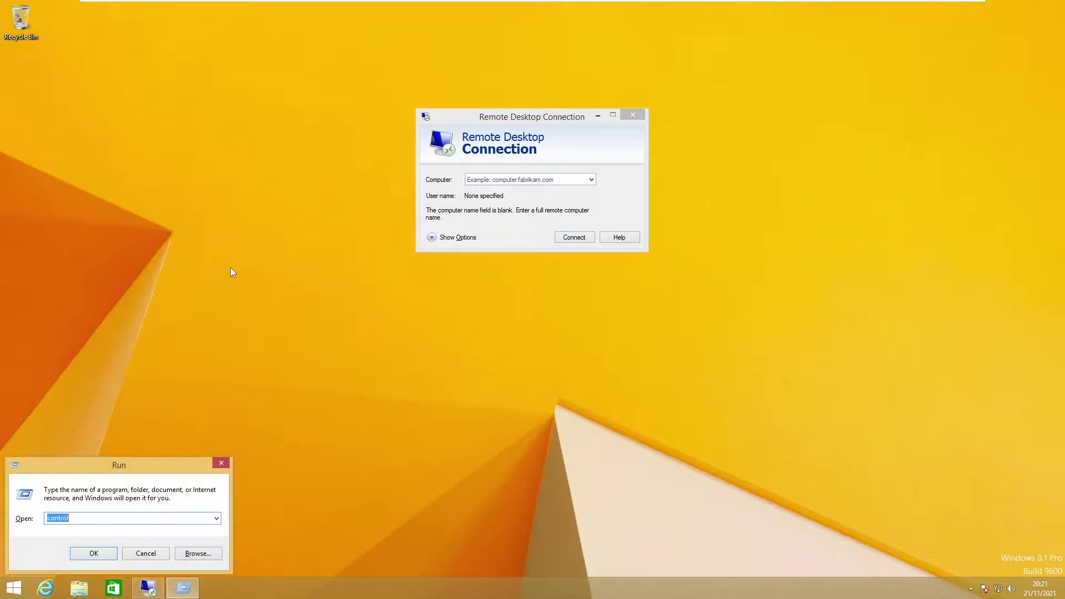
pyautogui.write('winver')
pyautogui.press('Return')
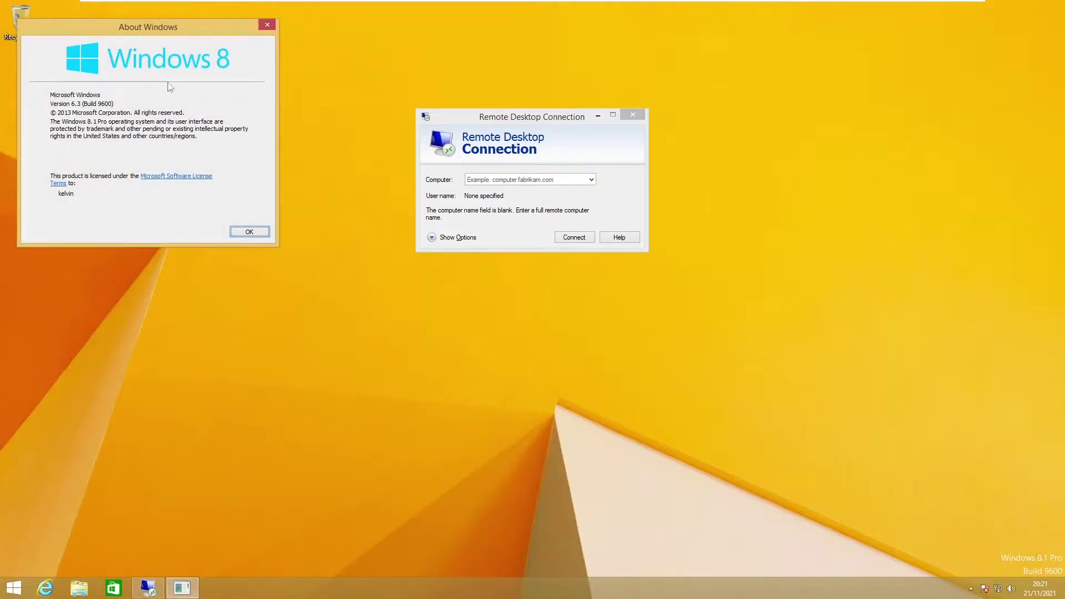
pyautogui.click(267, 25)
# Switch to the W11-01 virtual machine, close Settings, and check its Windows version with winver
pyautogui.moveTo(423, 3)
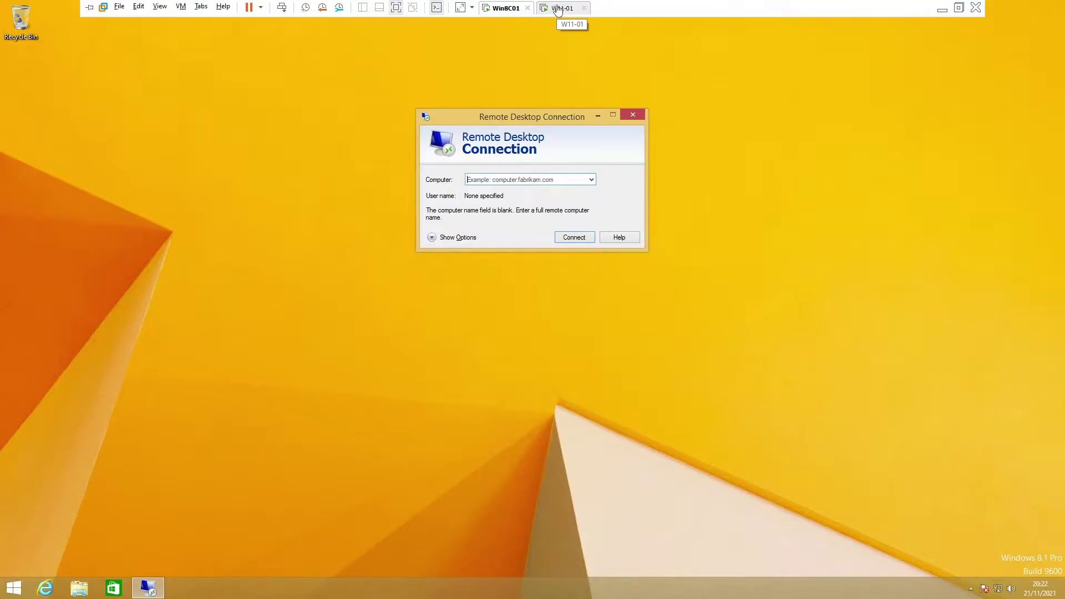
pyautogui.click(558, 10)
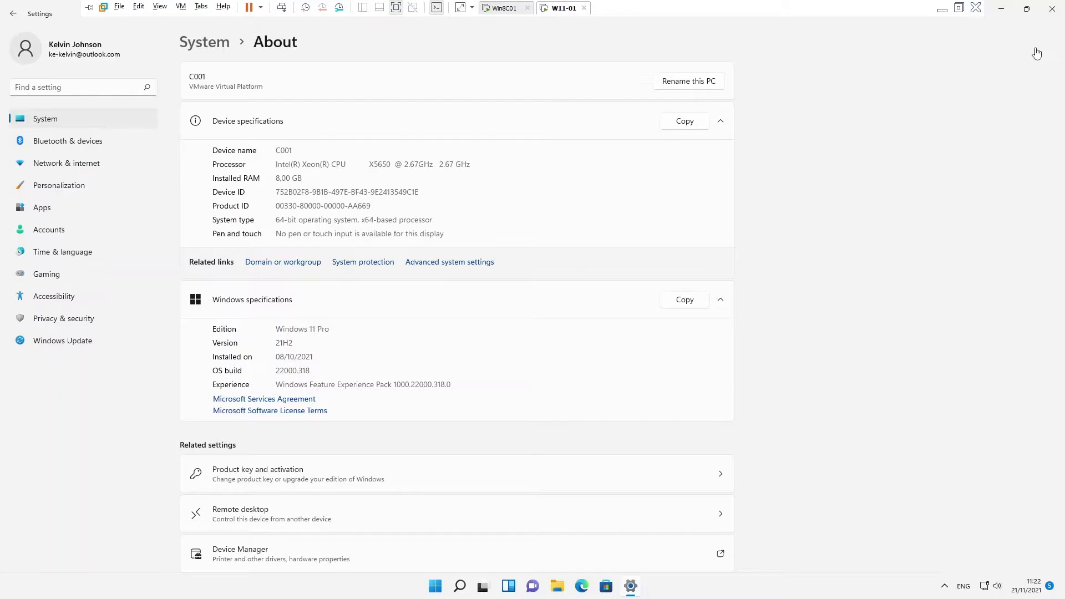
pyautogui.click(1053, 8)
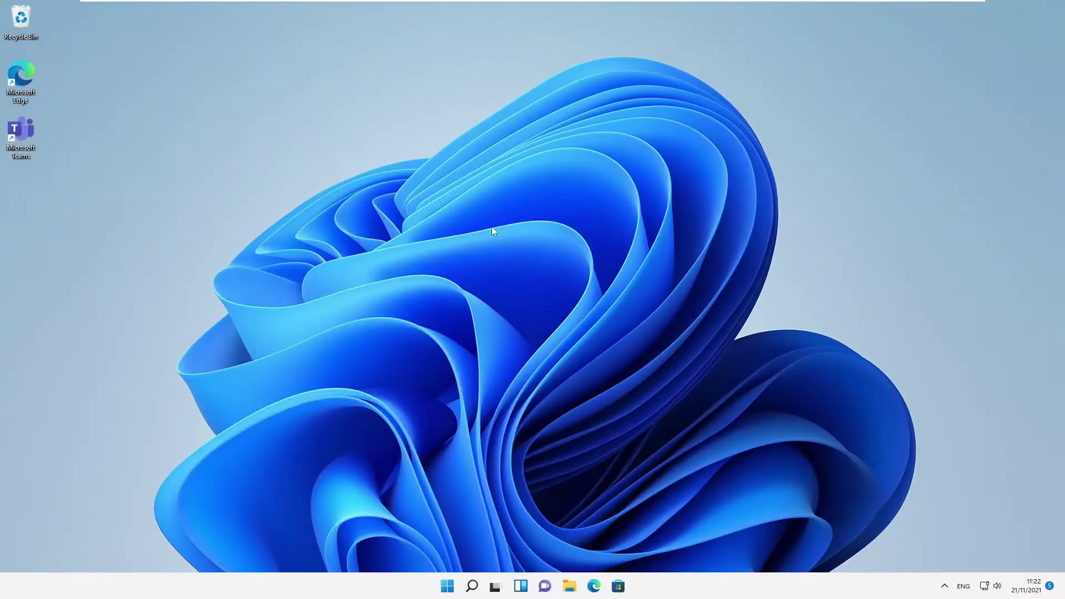
pyautogui.press('super')
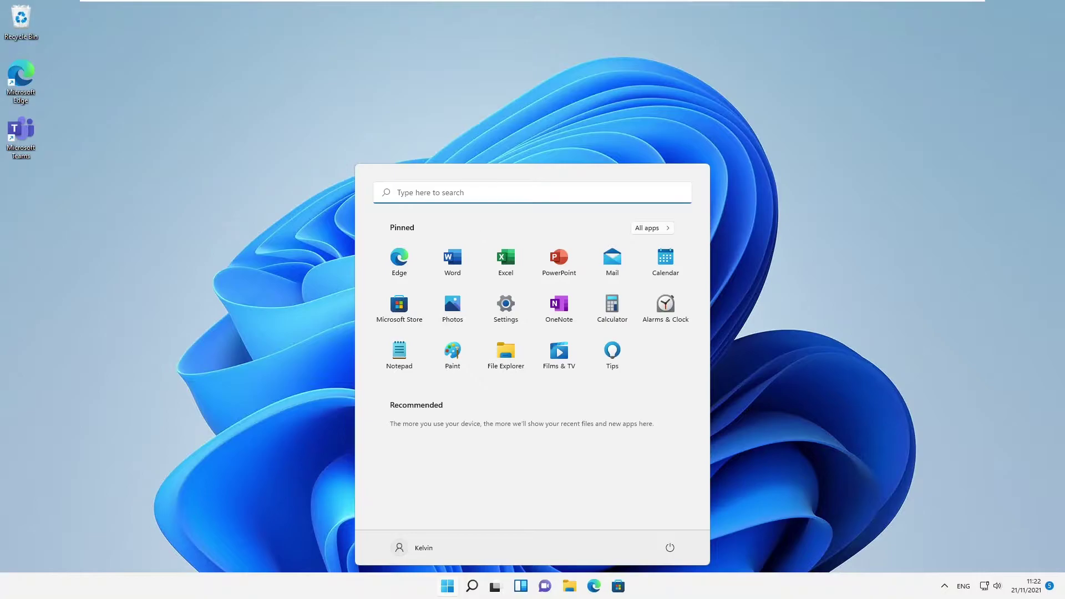
pyautogui.press('super+s')
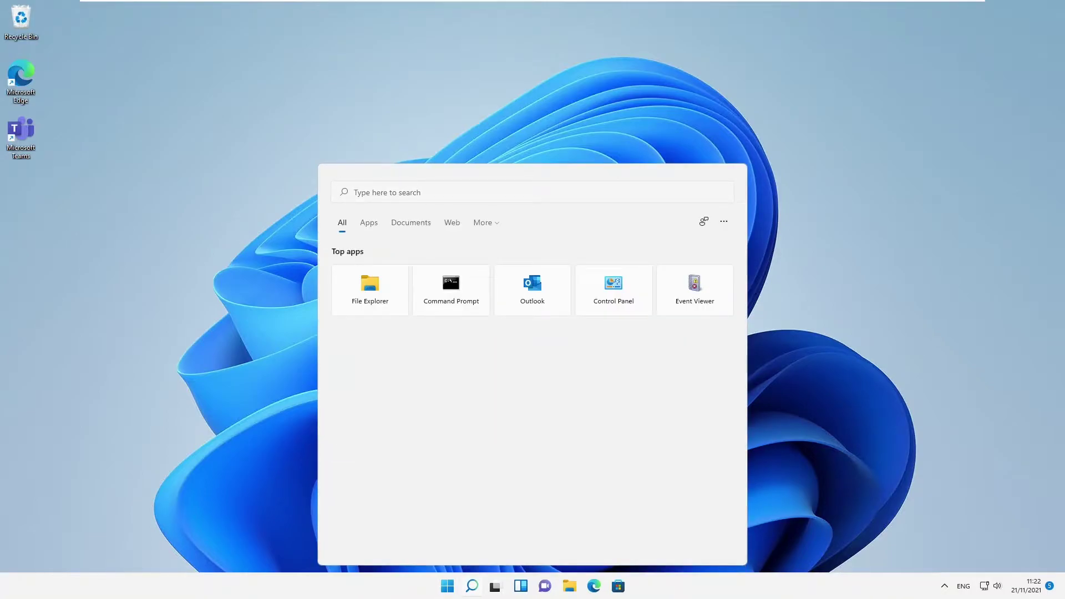
pyautogui.write('winver')
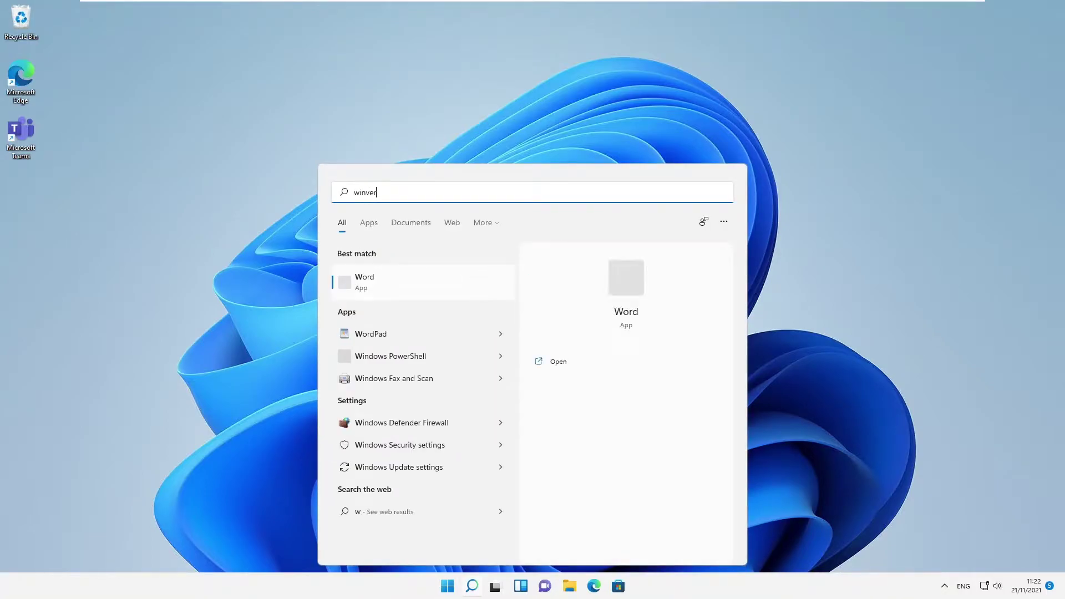
pyautogui.press('Return')
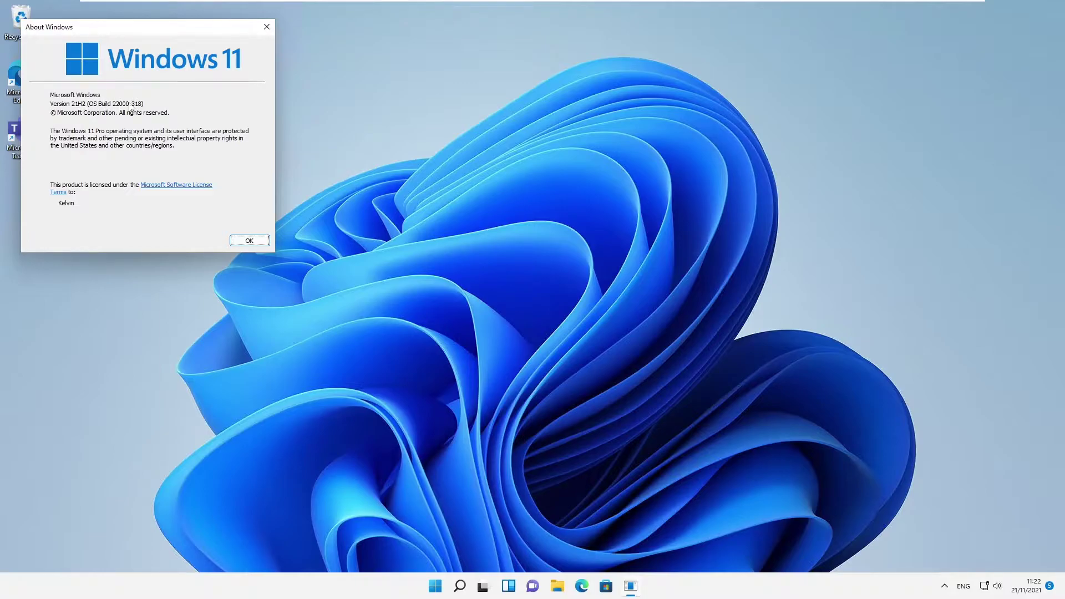
pyautogui.click(267, 28)
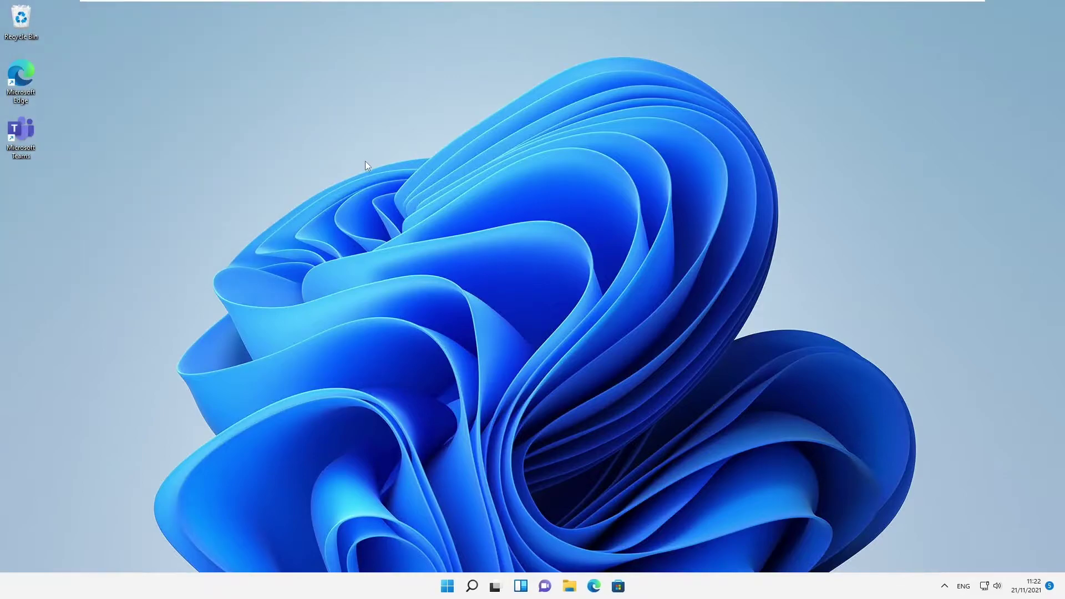
# Open the system's About settings, check the computer name and workgroup in System Properties, and dismiss the dialog without changes
pyautogui.click(446, 595)
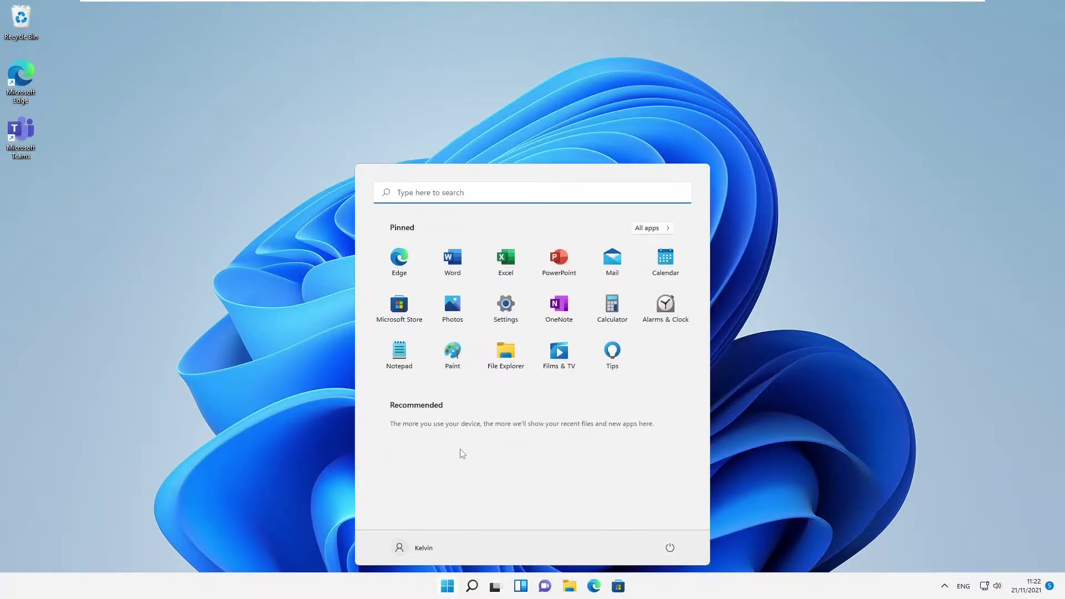
pyautogui.click(504, 308)
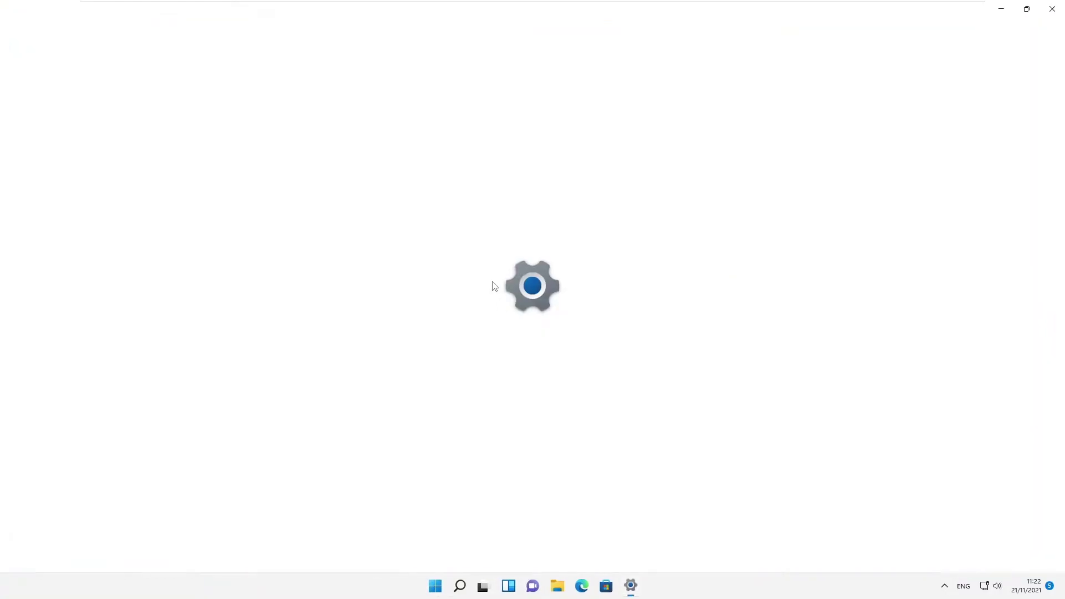
pyautogui.scroll(-5, 380, 386)
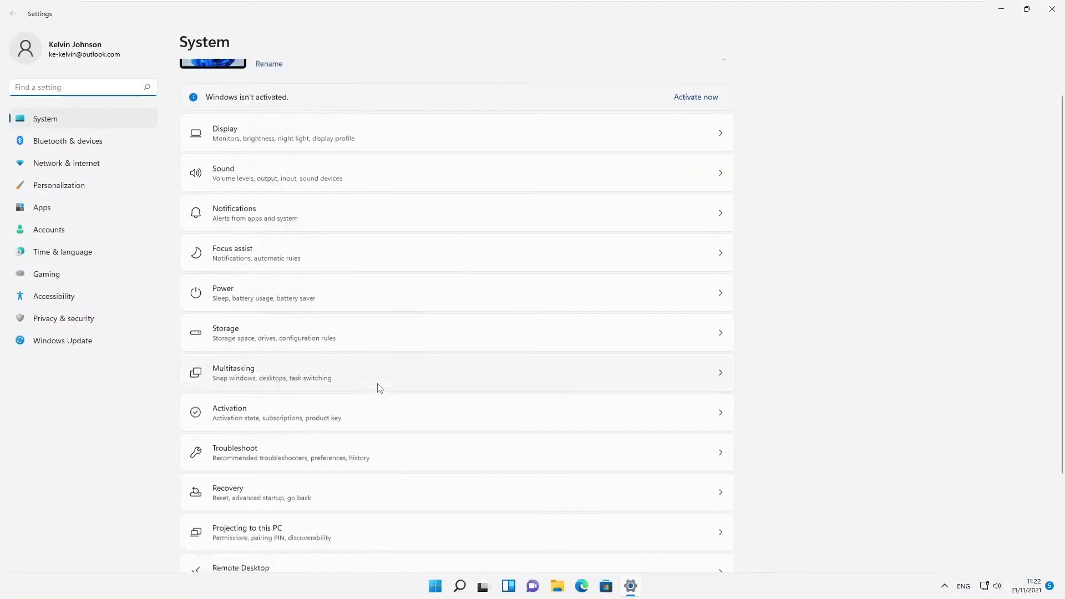
pyautogui.click(248, 531)
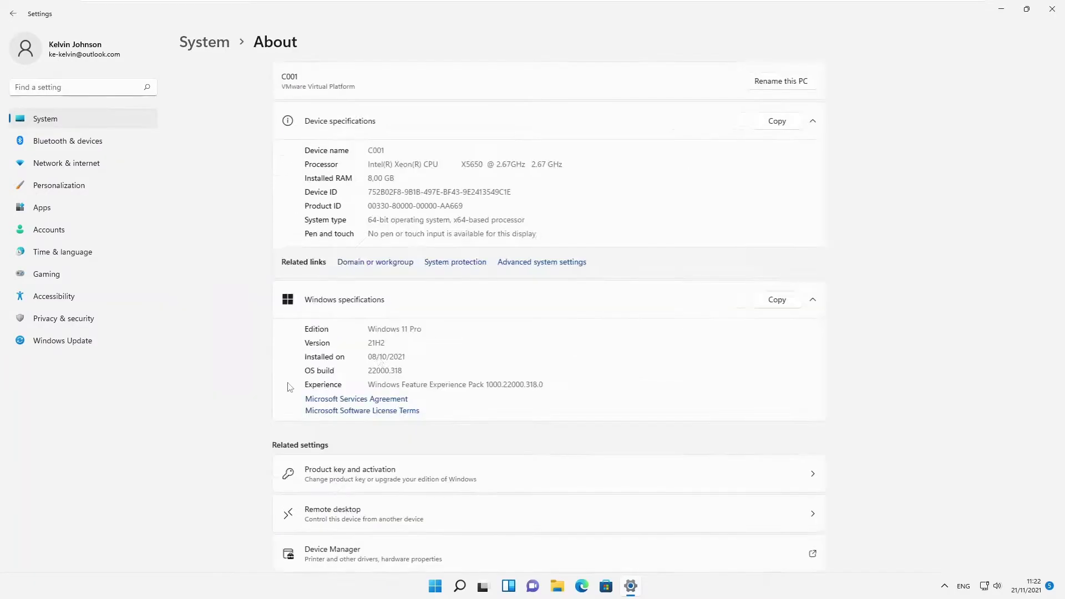
pyautogui.click(276, 267)
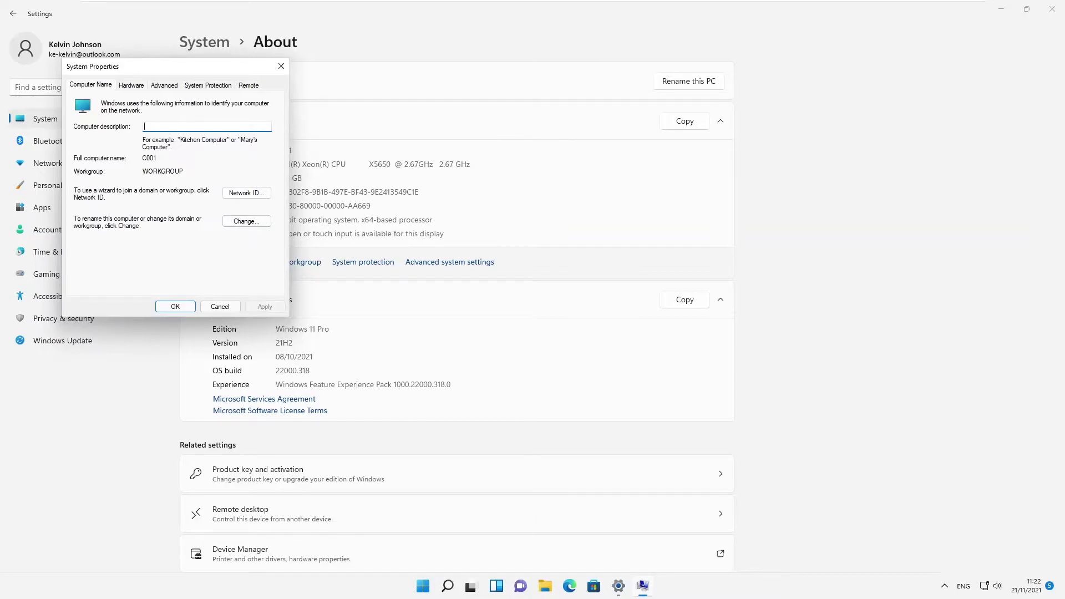
pyautogui.click(220, 307)
# Switch to the Win8C01 virtual machine and view its computer name and workgroup on the Control Panel System page
pyautogui.moveTo(611, 3)
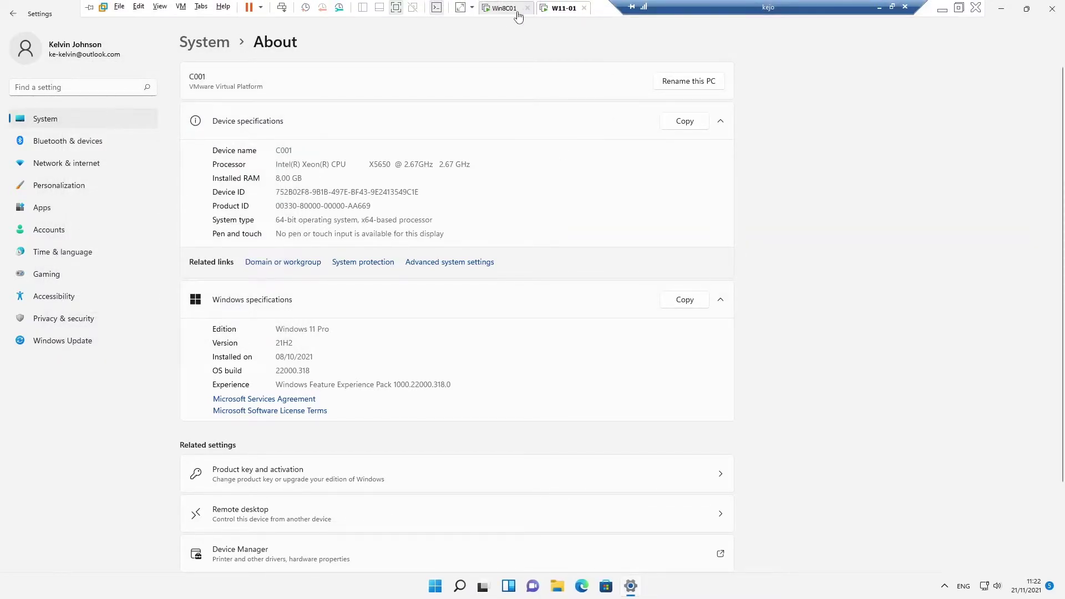
pyautogui.click(518, 12)
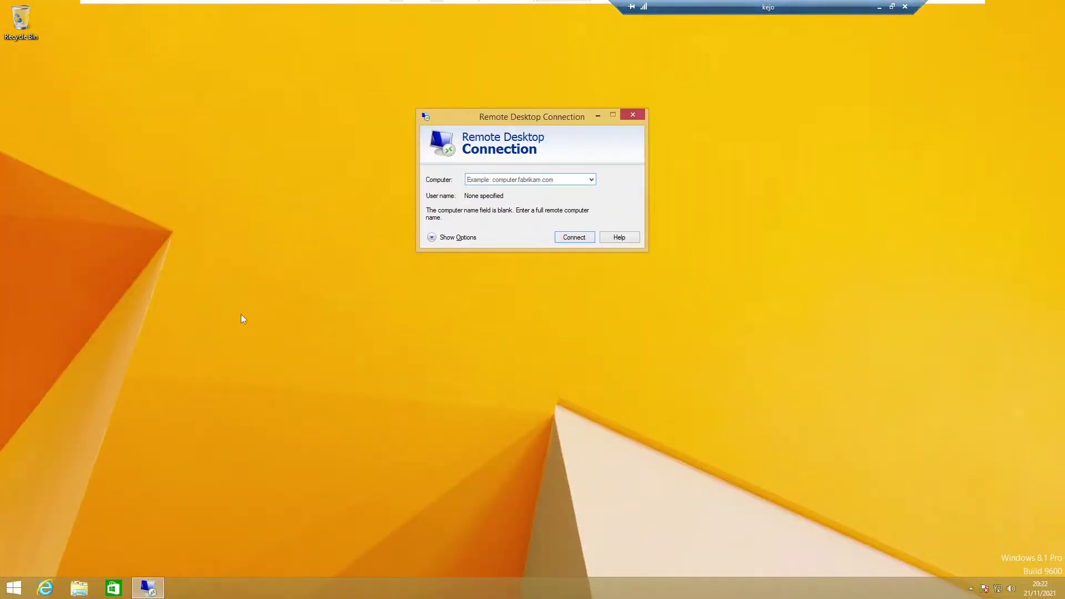
pyautogui.press('super+r')
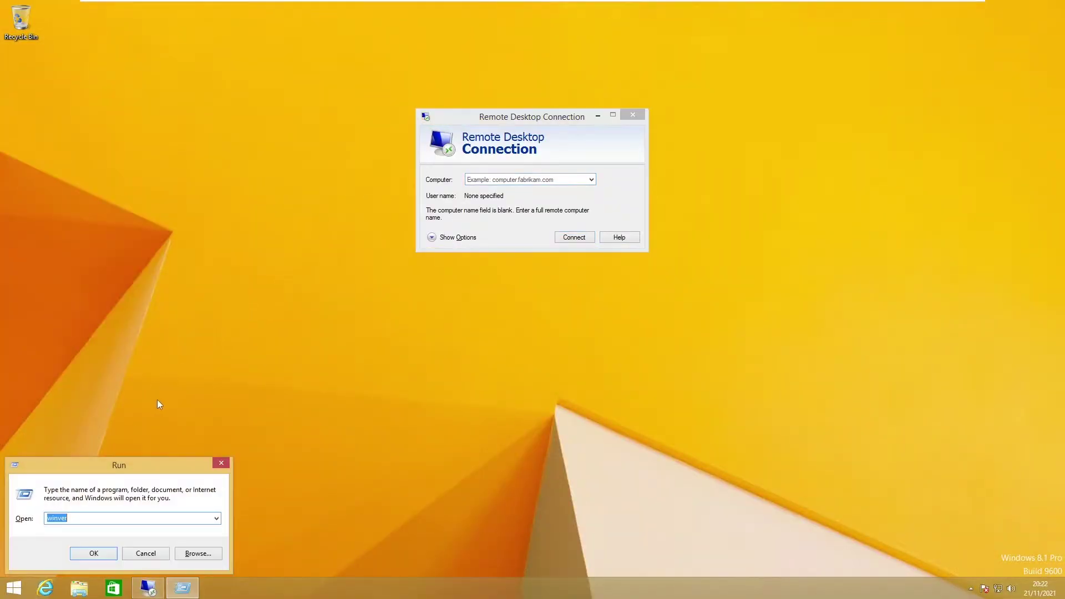
pyautogui.write('control')
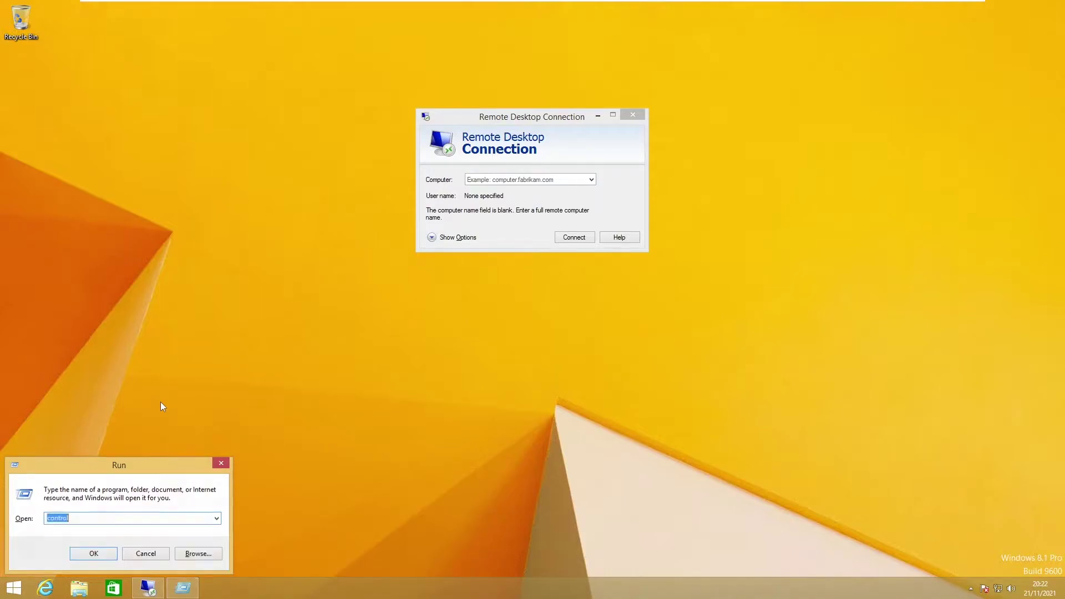
pyautogui.press('Return')
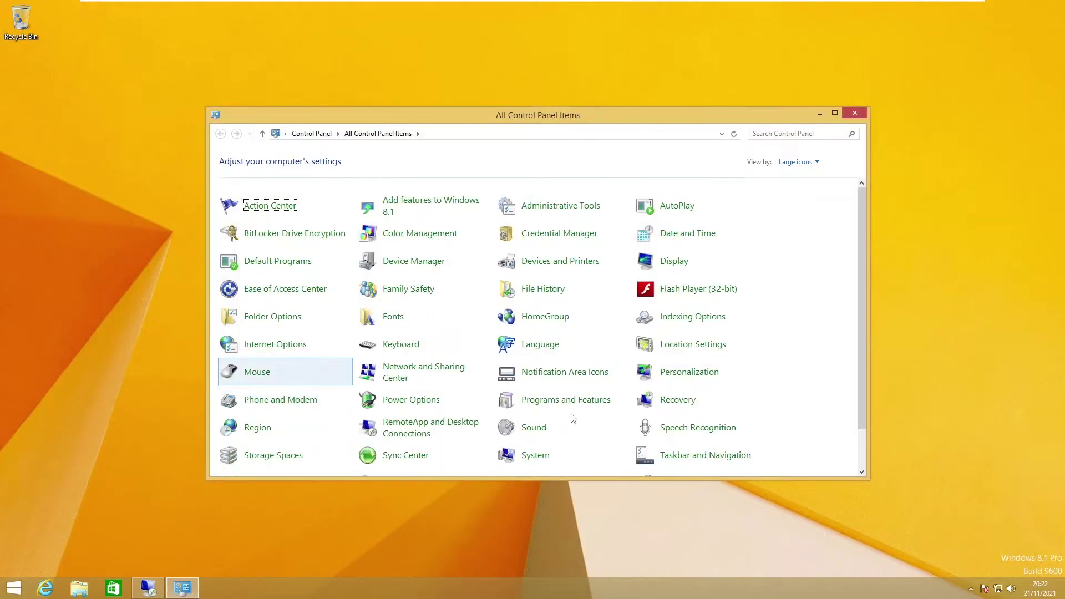
pyautogui.click(534, 462)
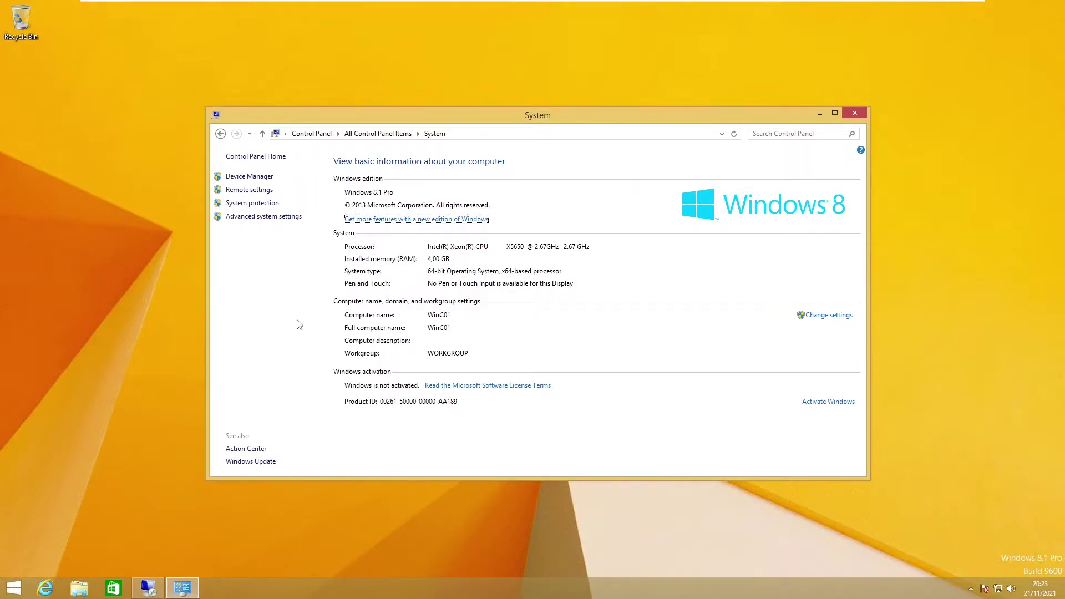
# Open a command prompt on the Win8C01 machine
pyautogui.press('super+r')
pyautogui.write('cmd')
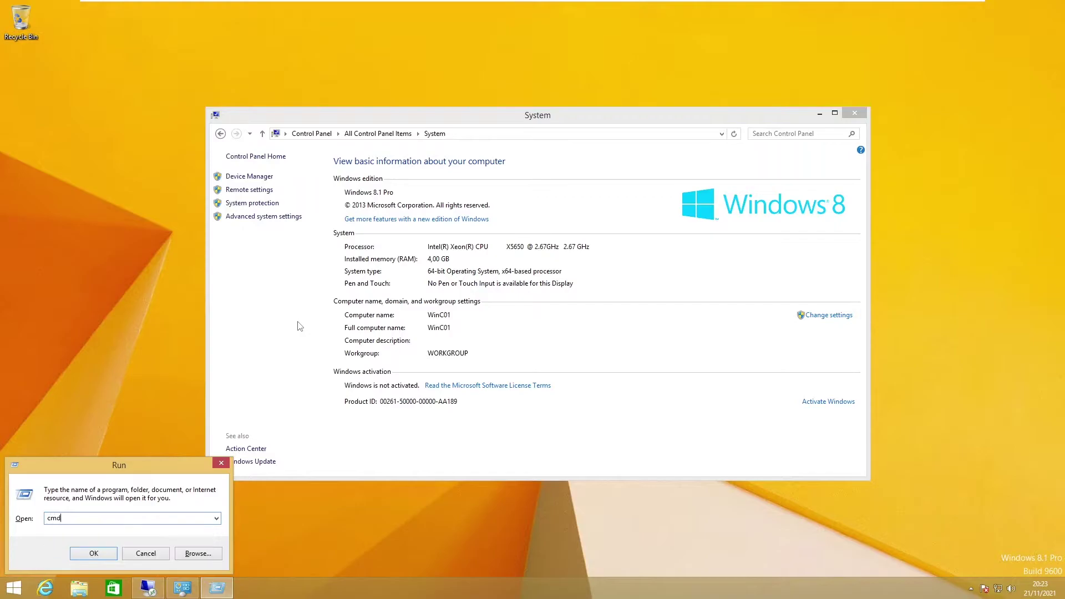
pyautogui.press('Return')
# Switch to the W11-01 virtual machine, open a command prompt, and query the computer's name with hostname
pyautogui.moveTo(600, 5)
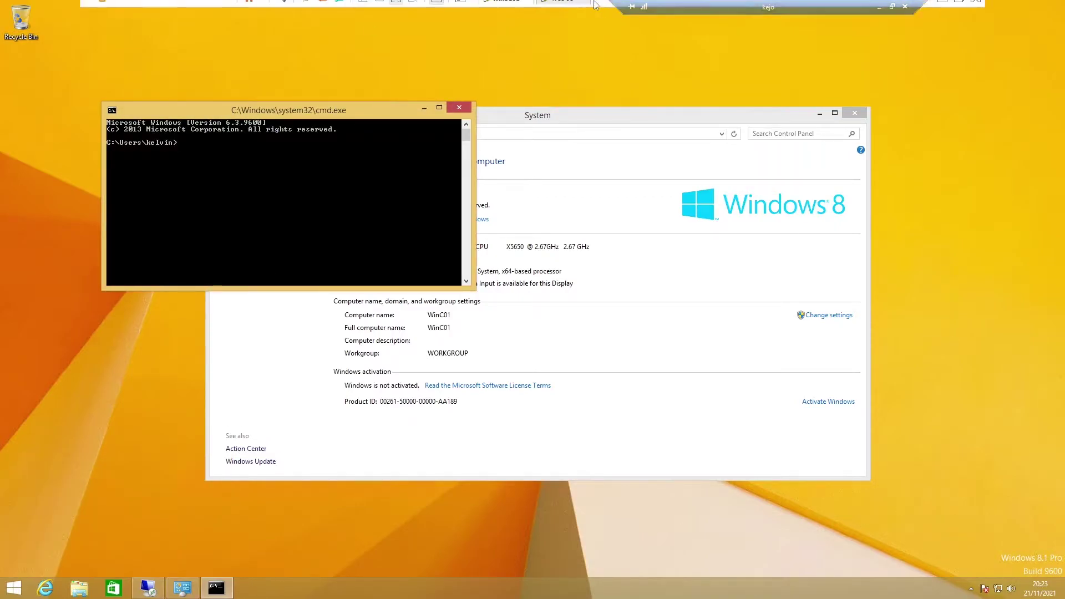
pyautogui.click(566, 9)
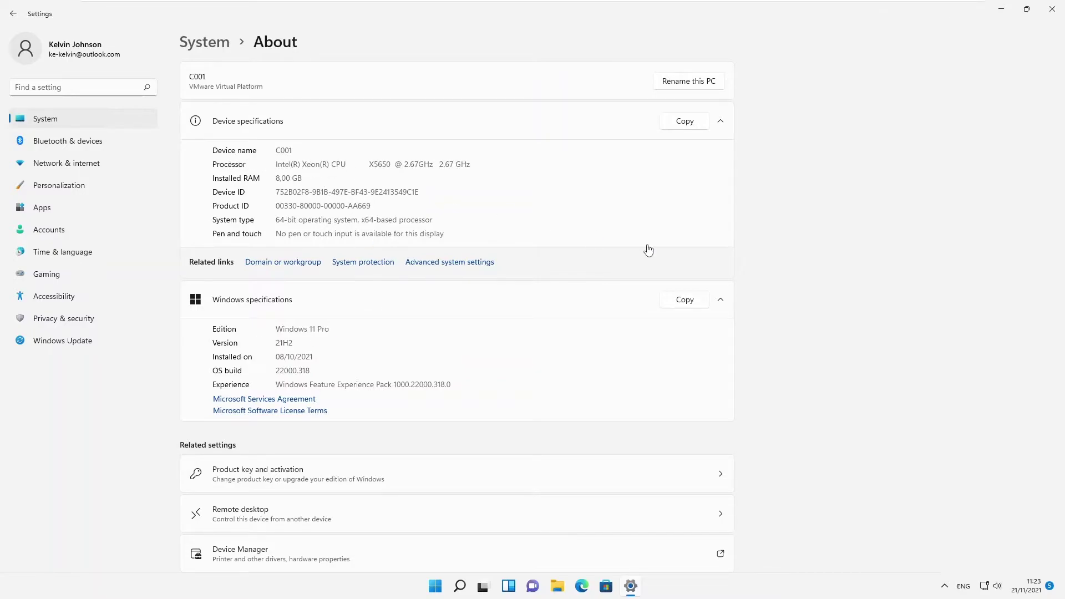
pyautogui.press('super+r')
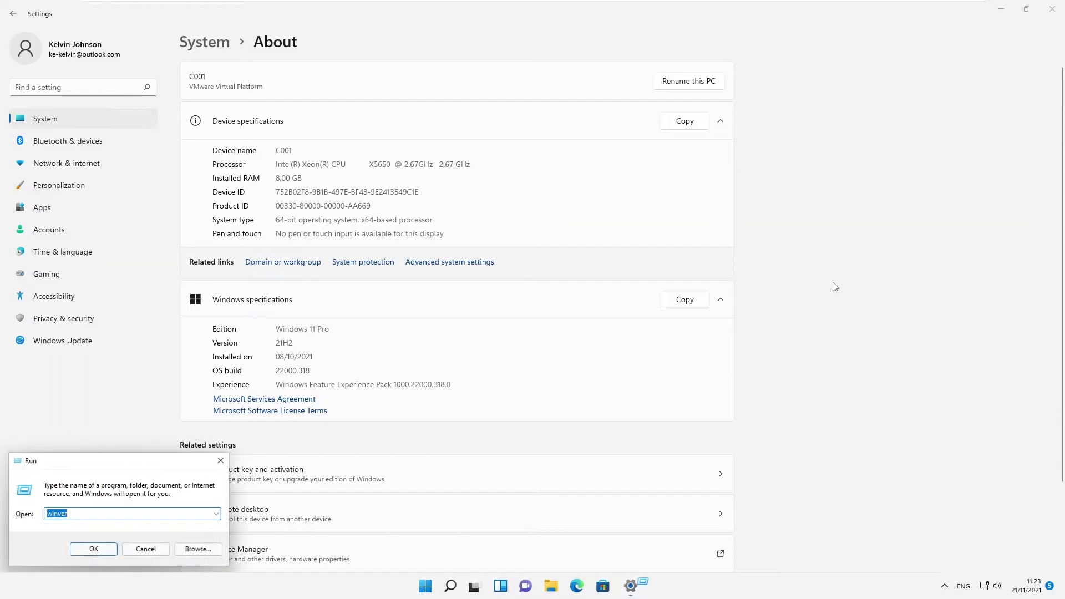
pyautogui.write('cmd')
pyautogui.press('Return')
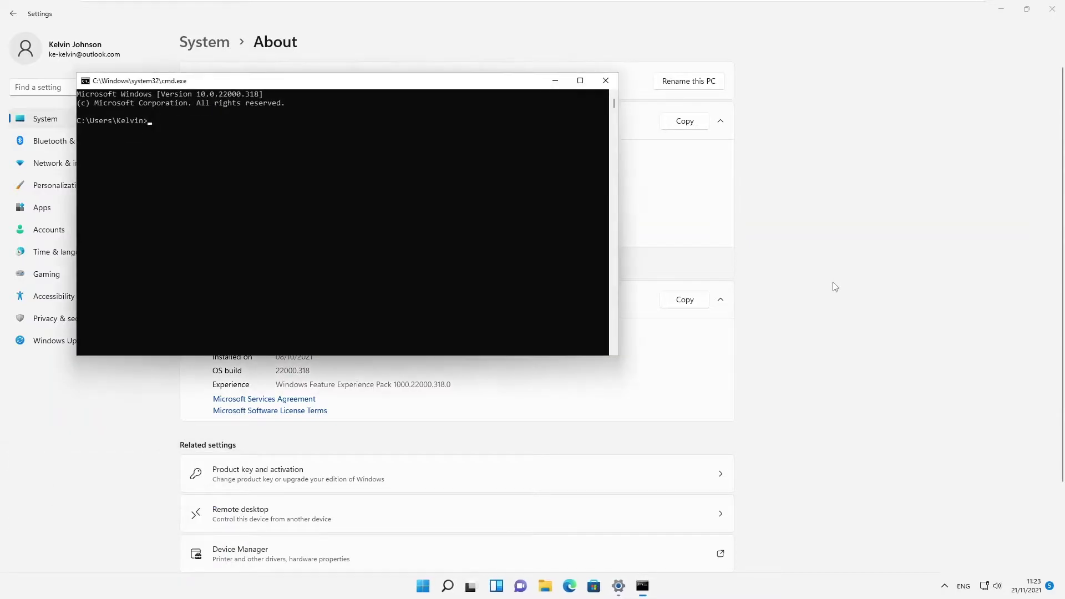
pyautogui.write('hostname')
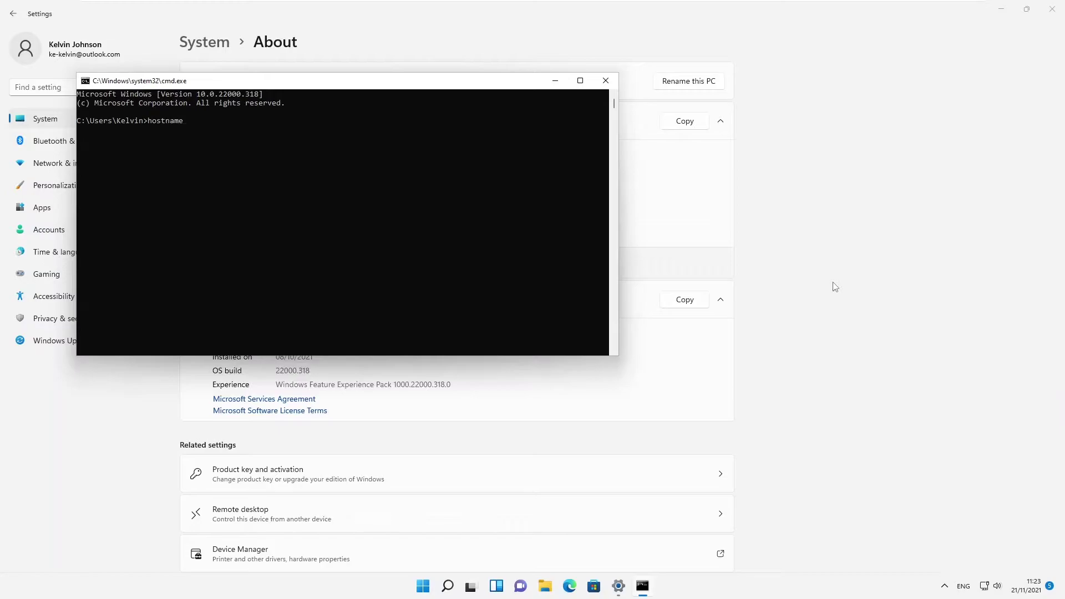
pyautogui.press('Return')
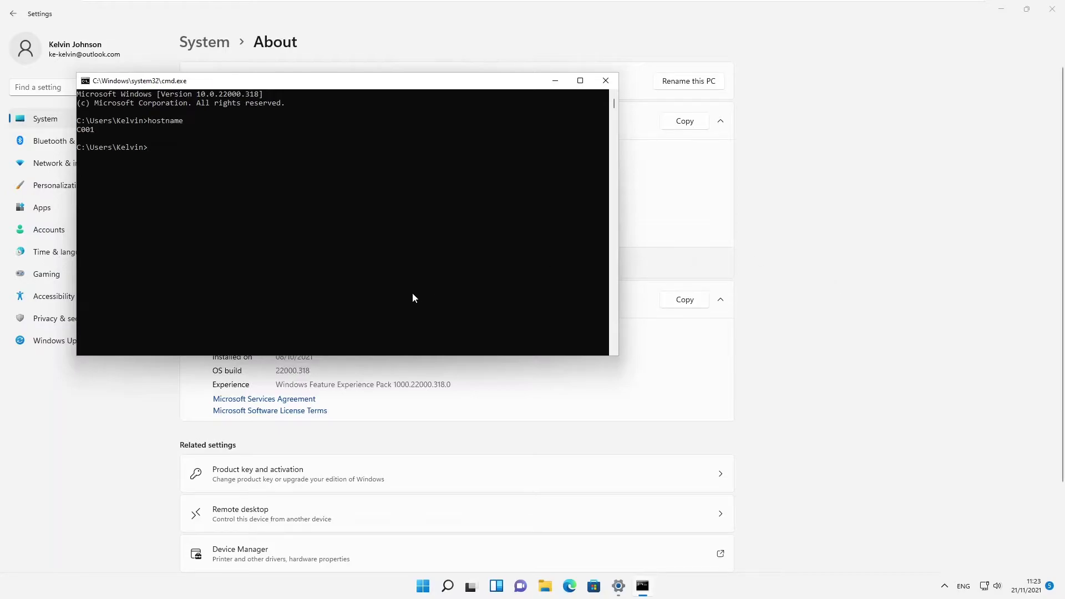
# Switch to the Win8C01 virtual machine, ping C001 from the command prompt, and list its IP configuration with ipconfig
pyautogui.moveTo(436, 3)
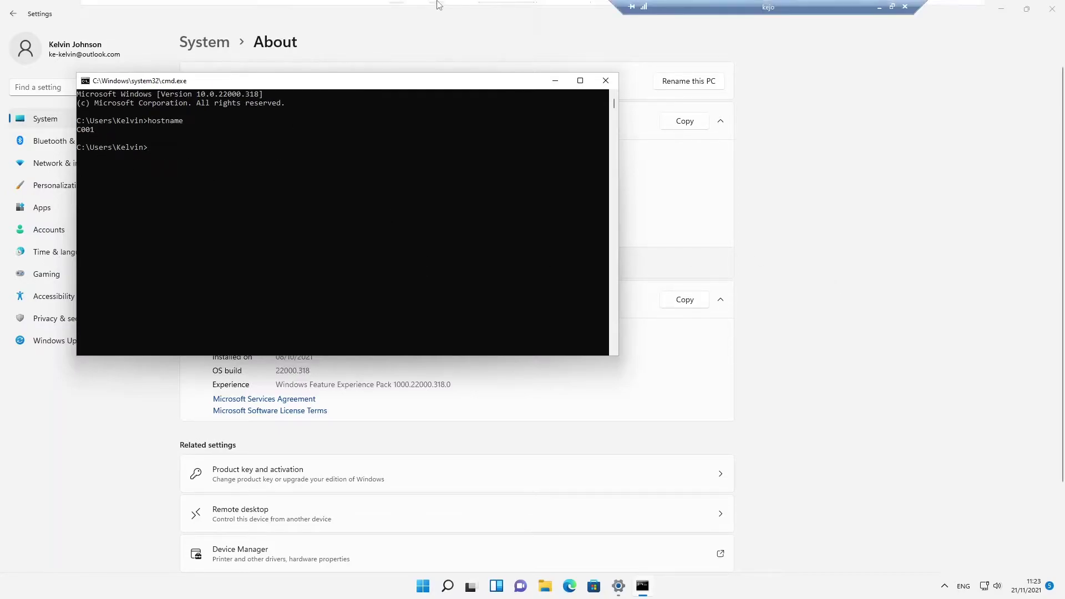
pyautogui.click(499, 10)
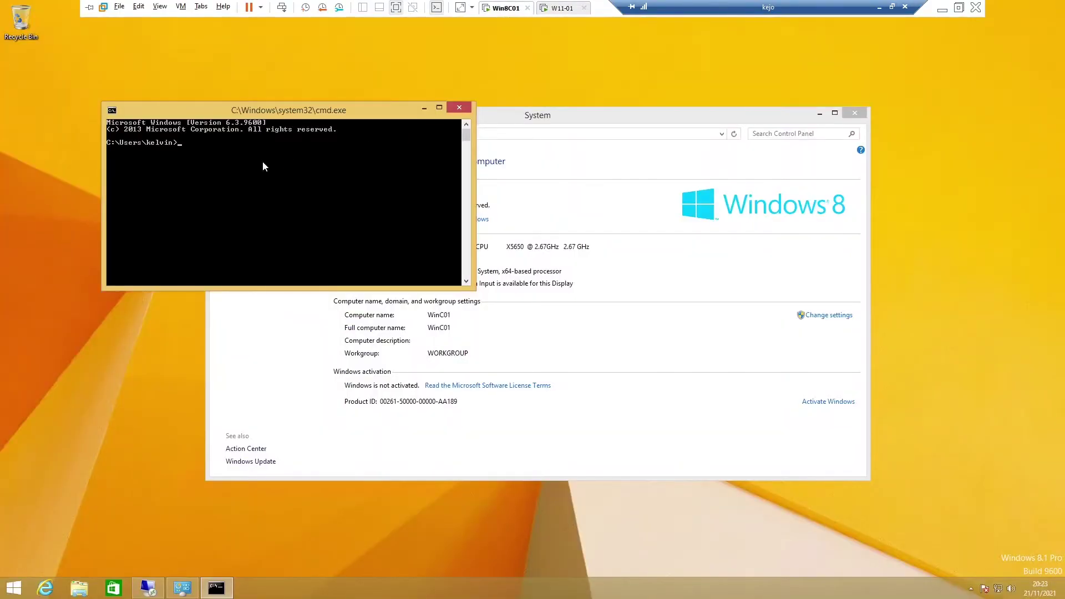
pyautogui.write('ping C001')
pyautogui.press('Return')
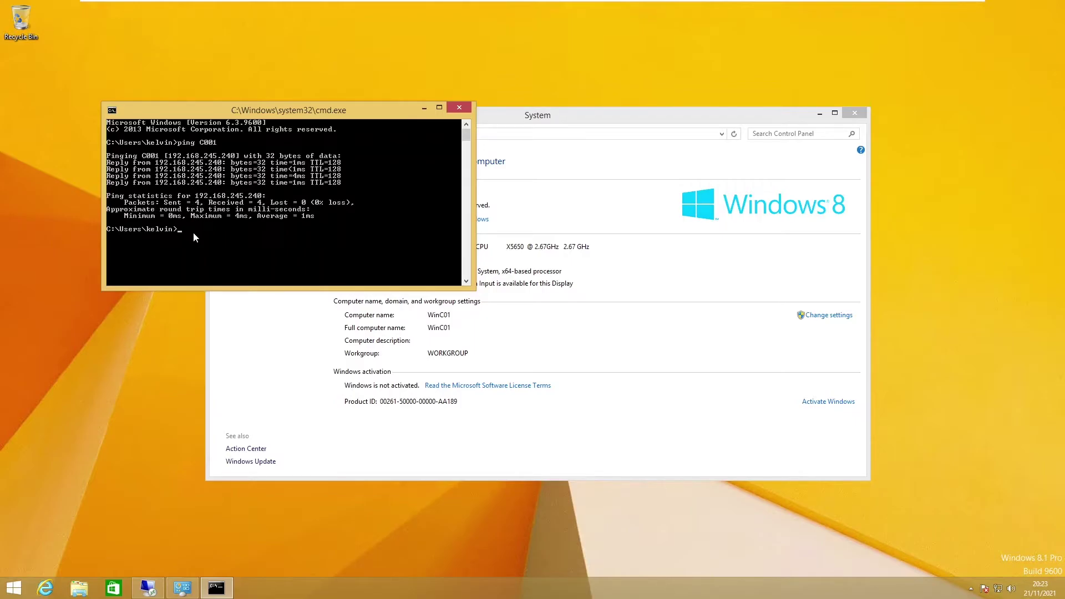
pyautogui.write('ipconfig')
pyautogui.press('Return')
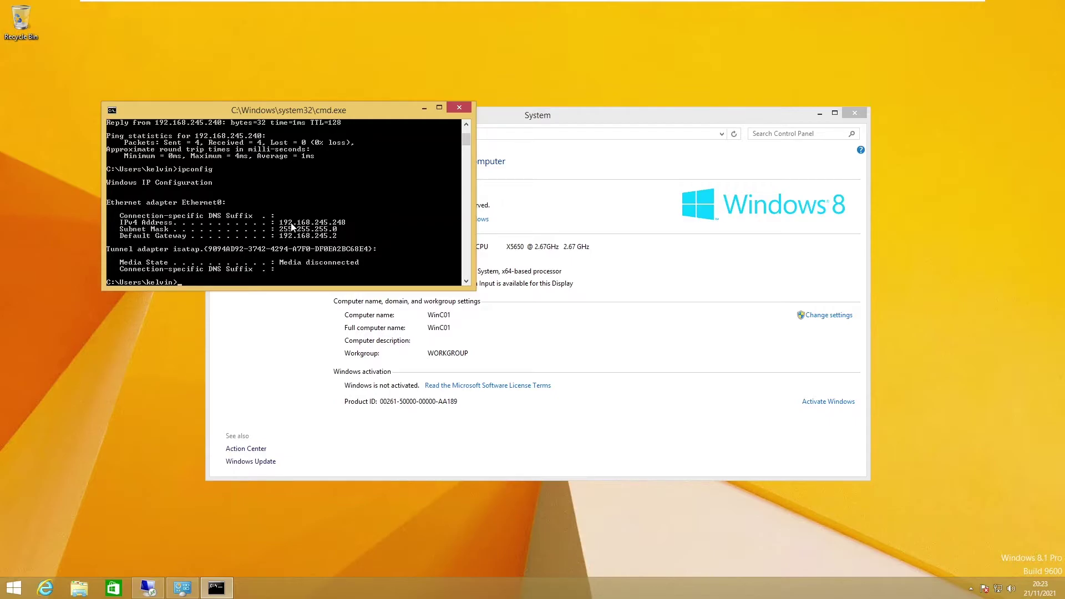
# Switch to the W11-01 virtual machine and list its IP configuration with ipconfig in the command prompt
pyautogui.moveTo(468, 11)
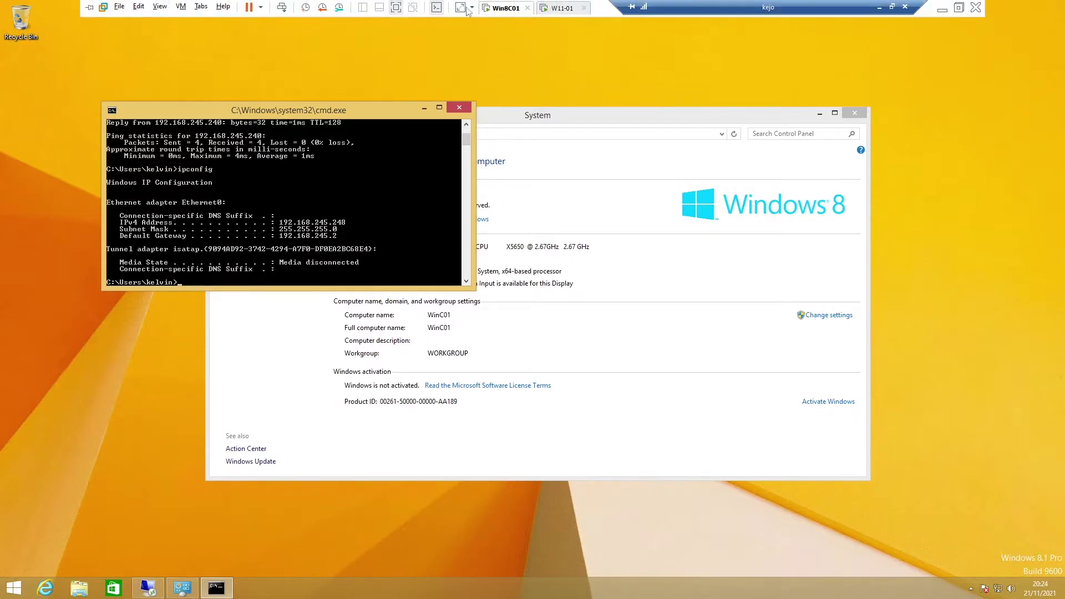
pyautogui.click(553, 7)
pyautogui.write('ipconfig')
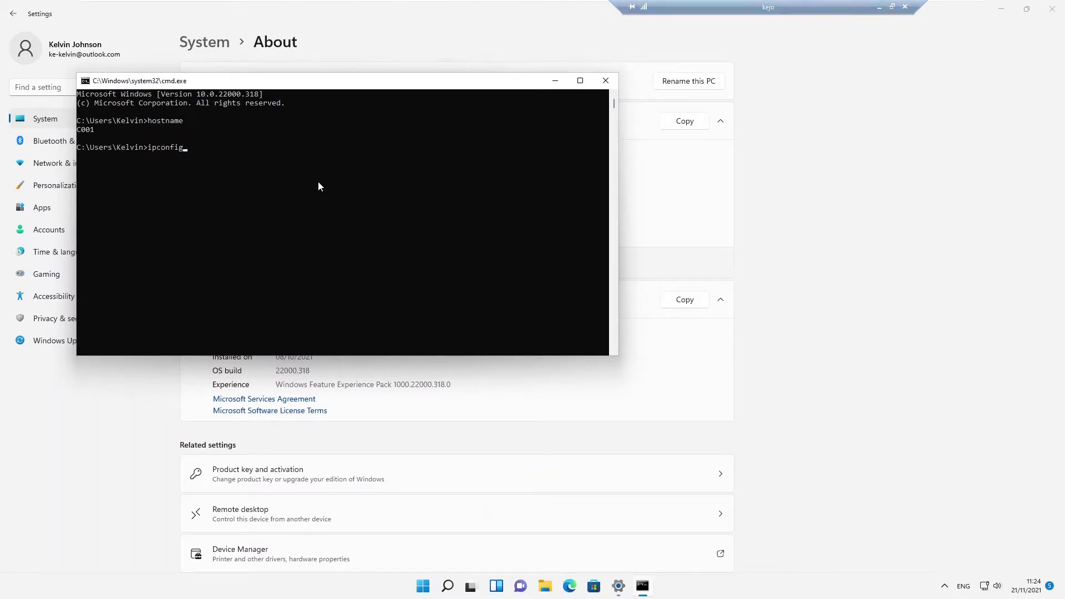
pyautogui.press('Return')
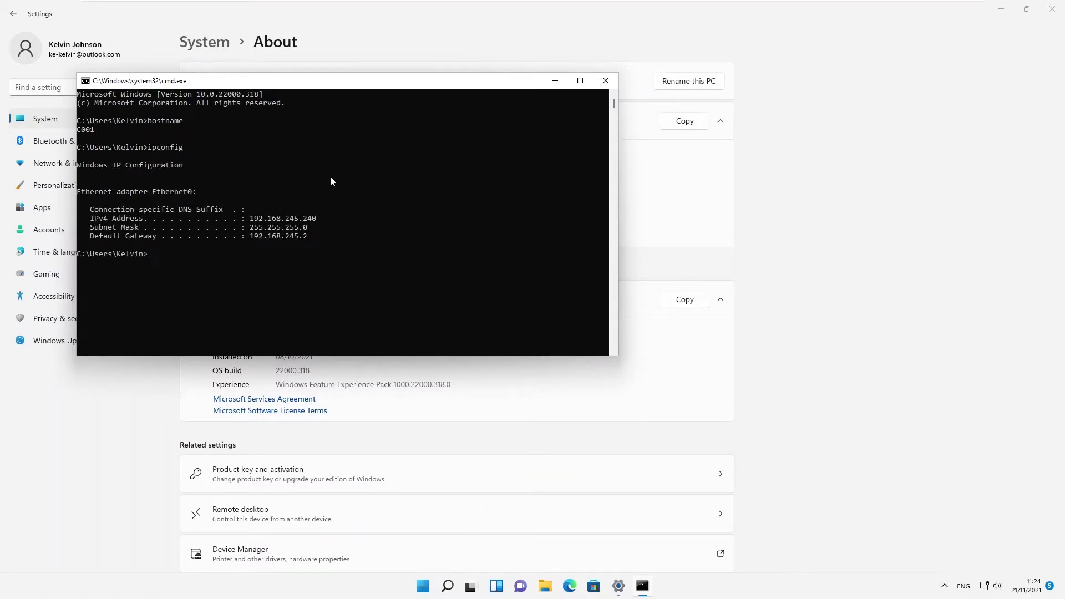
# Return to the Win8C01 virtual machine, minimize the System and command prompt windows, and start a Remote Desktop connection to C001
pyautogui.click(501, 7)
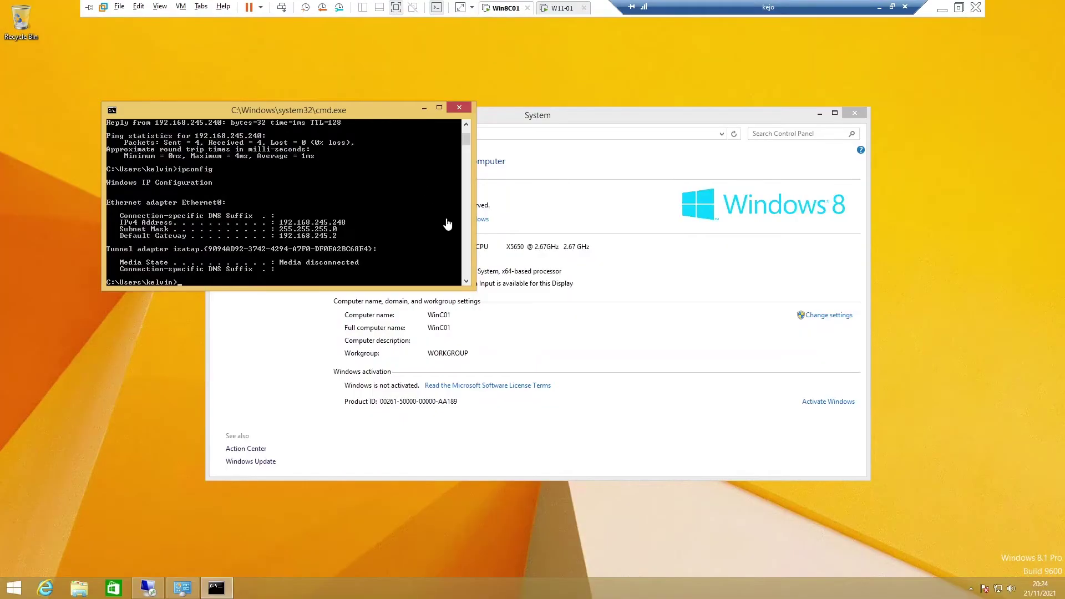
pyautogui.click(820, 118)
pyautogui.click(424, 108)
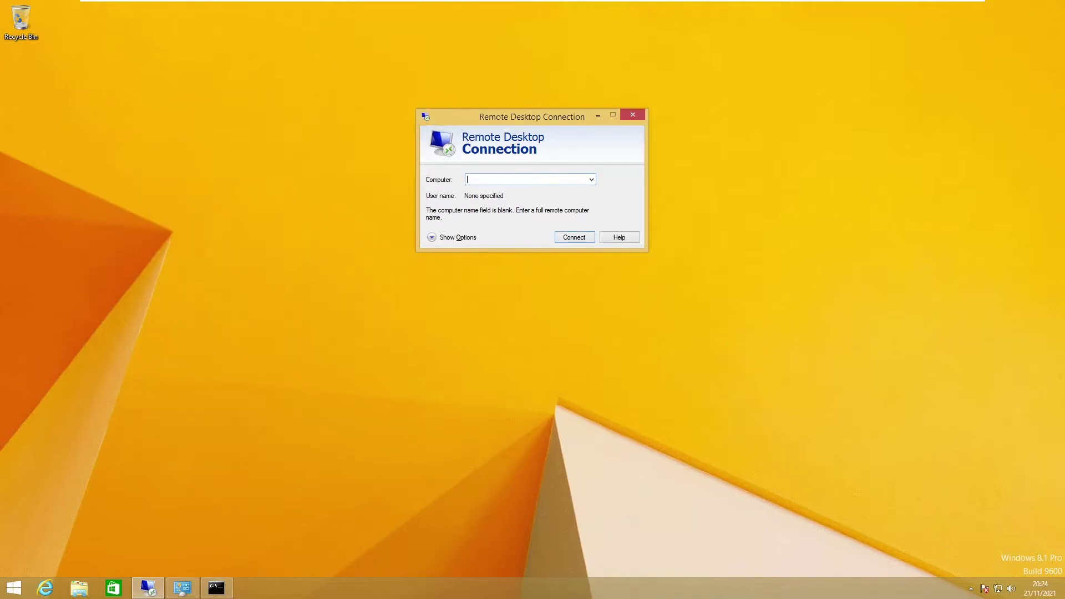
pyautogui.write('C001')
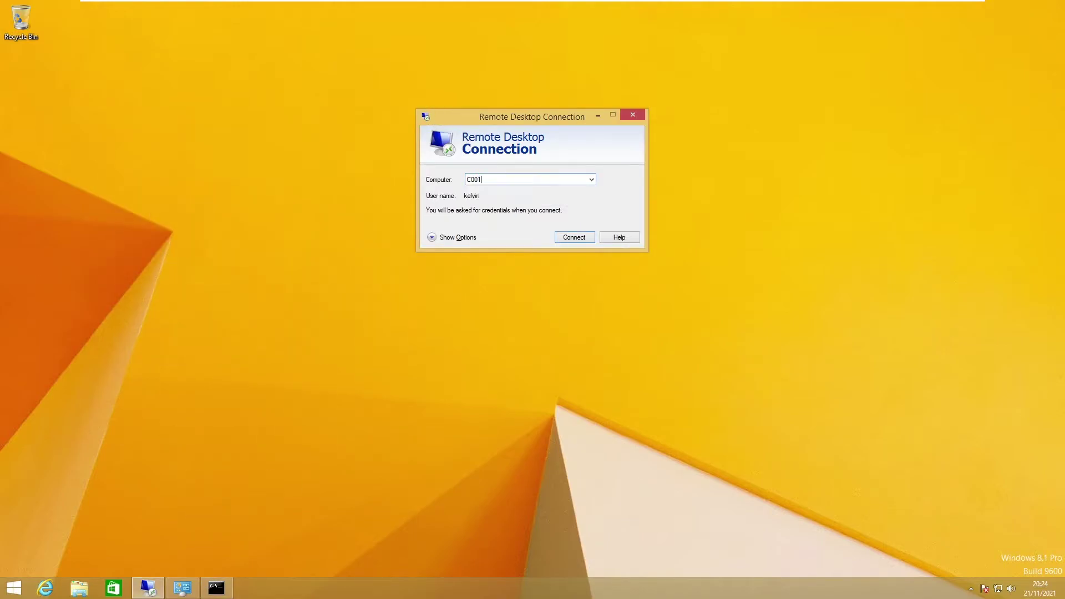
pyautogui.click(576, 239)
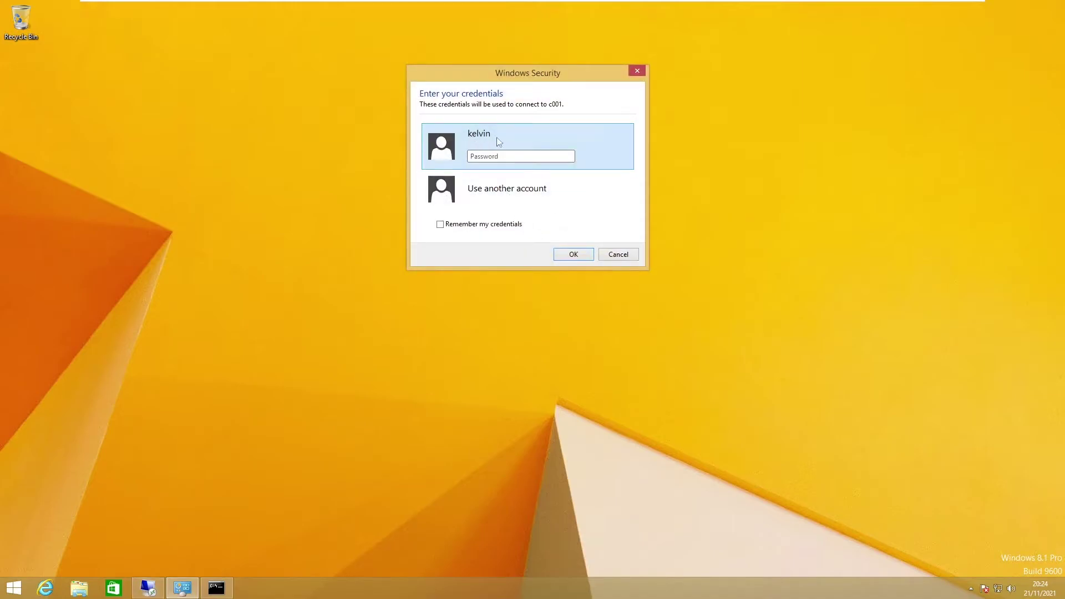
# Choose another account, enter the account password, and accept the C001 certificate with the don't-ask-again option for this computer
pyautogui.click(491, 189)
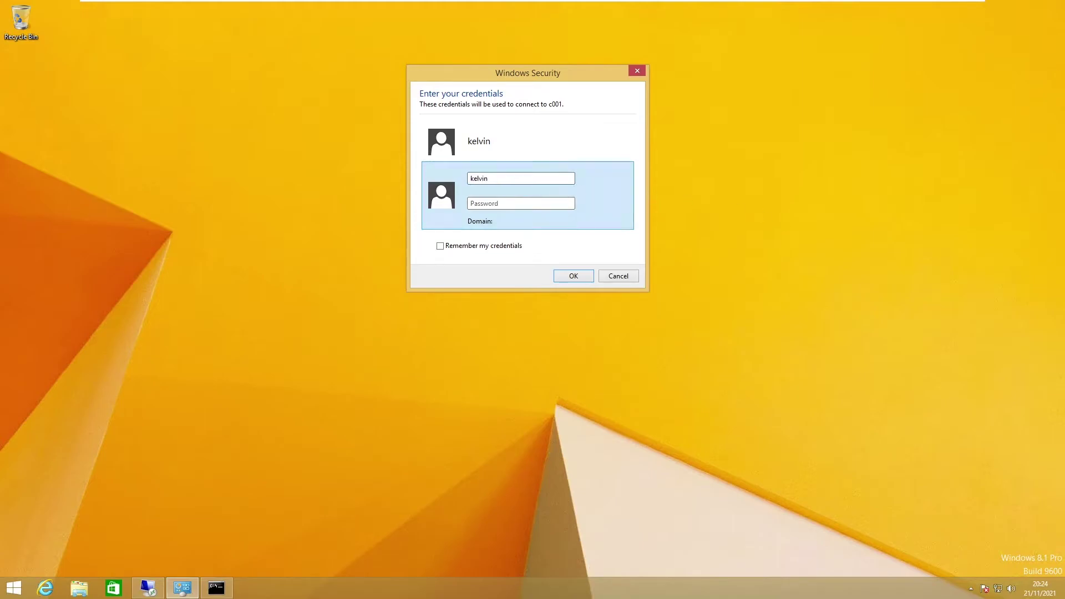
pyautogui.write('*')
pyautogui.click(572, 276)
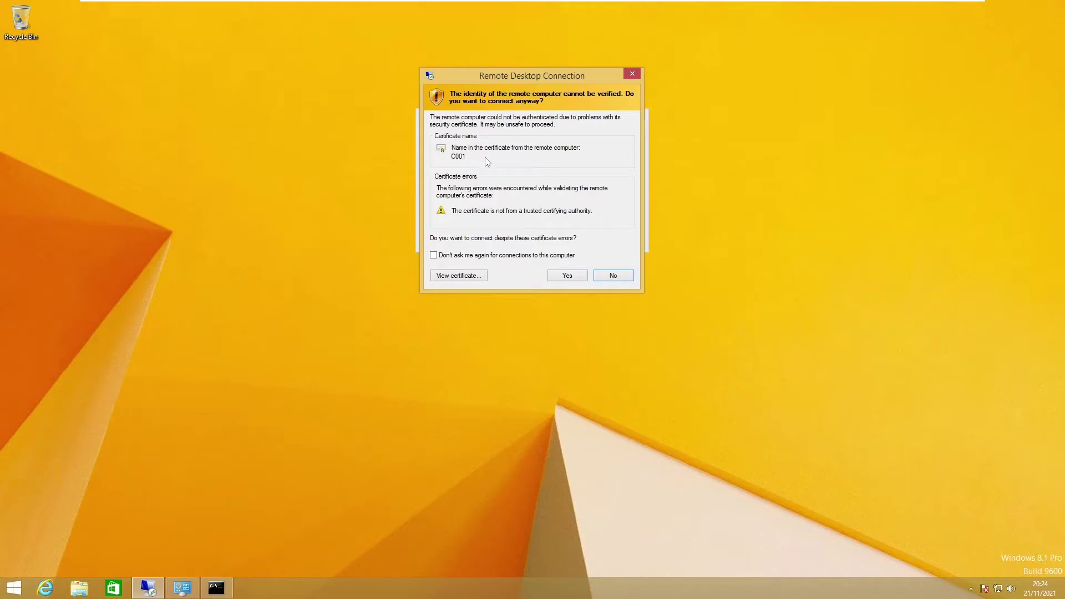
pyautogui.click(491, 258)
pyautogui.click(557, 279)
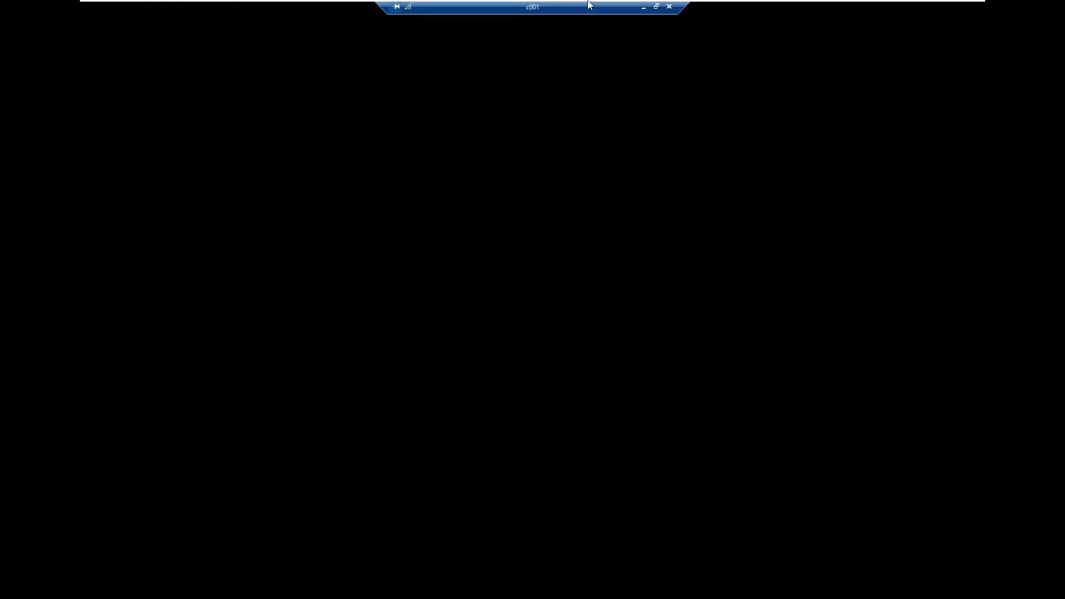
# Check the W11-01 virtual machine's own screen during the remote connection, and return to Win8C01
pyautogui.moveTo(589, 2)
pyautogui.click(558, 10)
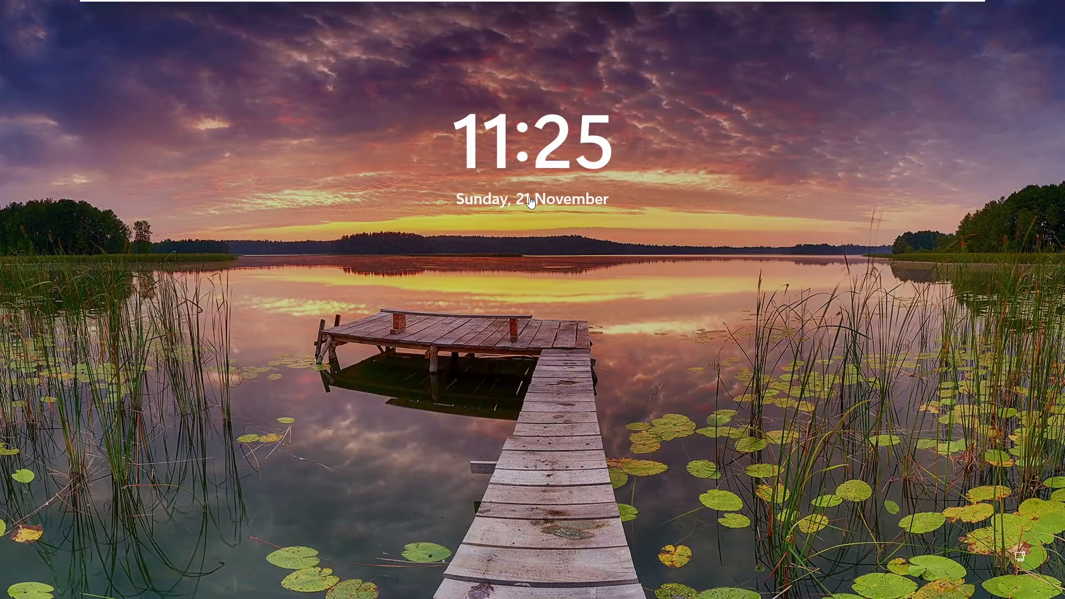
pyautogui.moveTo(540, 3)
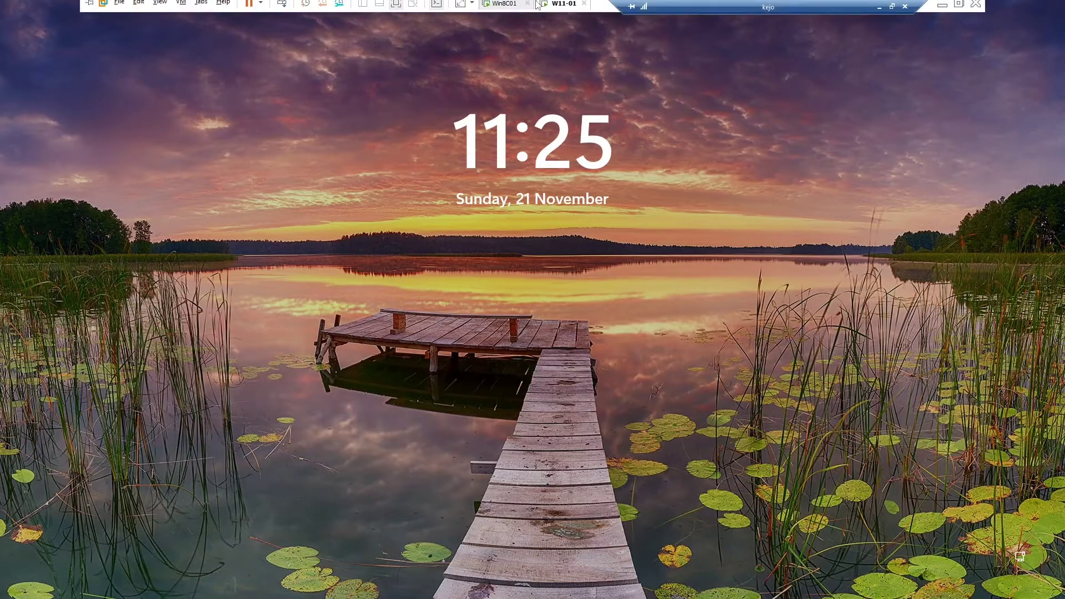
pyautogui.click(508, 9)
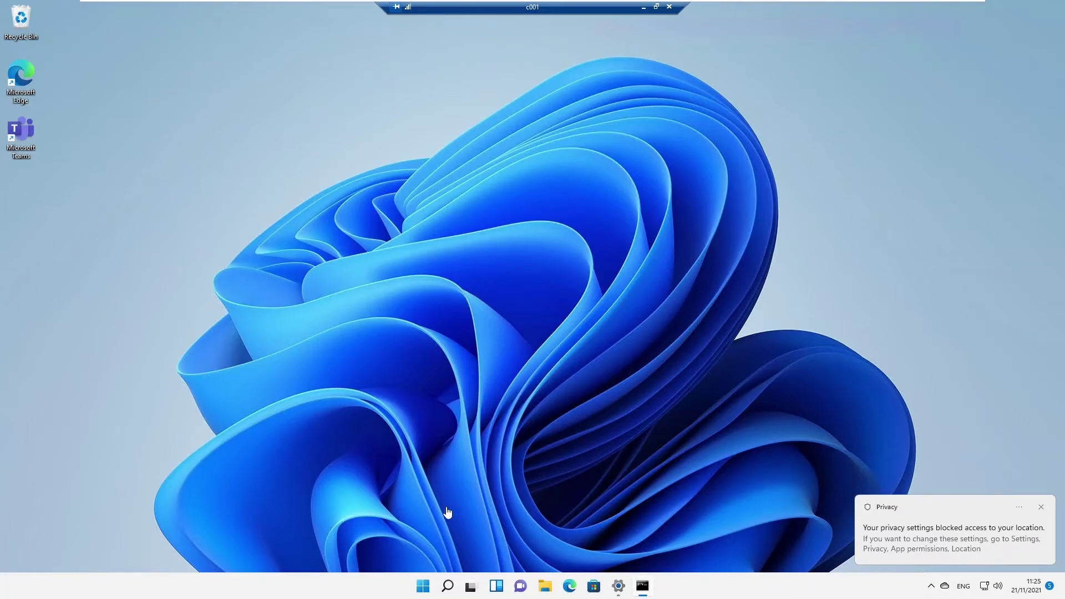
# Check the remote computer's Windows version with winver inside the C001 session and close the About Windows dialog
pyautogui.click(424, 587)
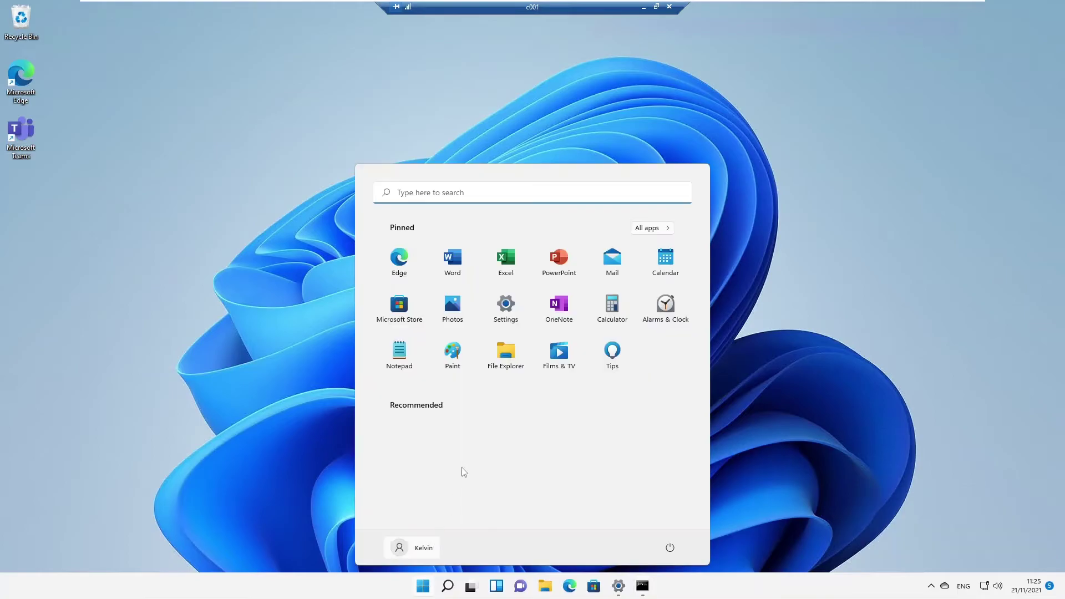
pyautogui.write('winve')
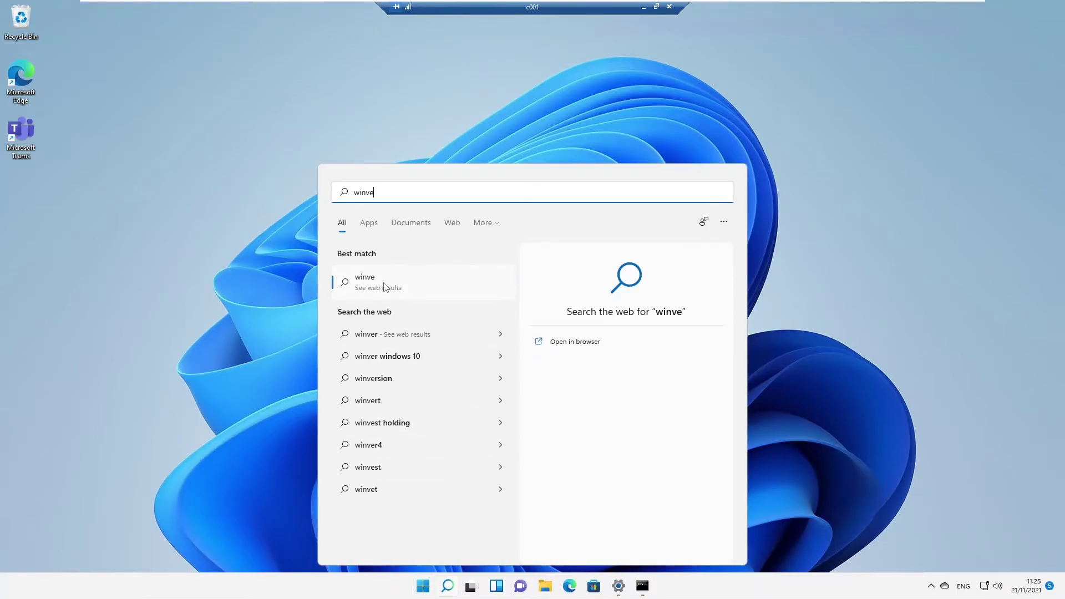
pyautogui.write('r')
pyautogui.click(386, 283)
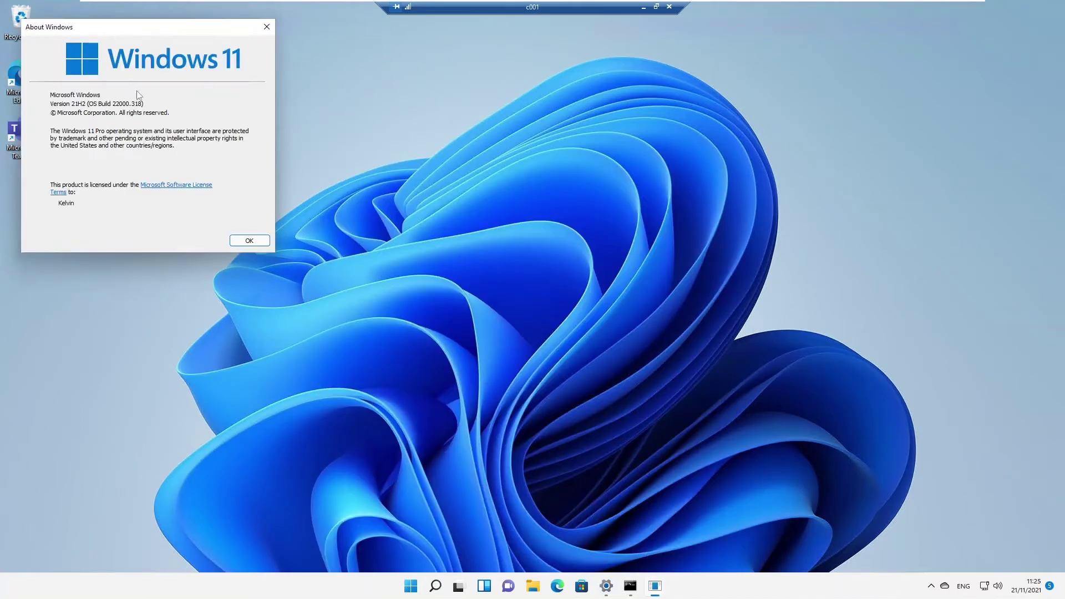
pyautogui.click(265, 31)
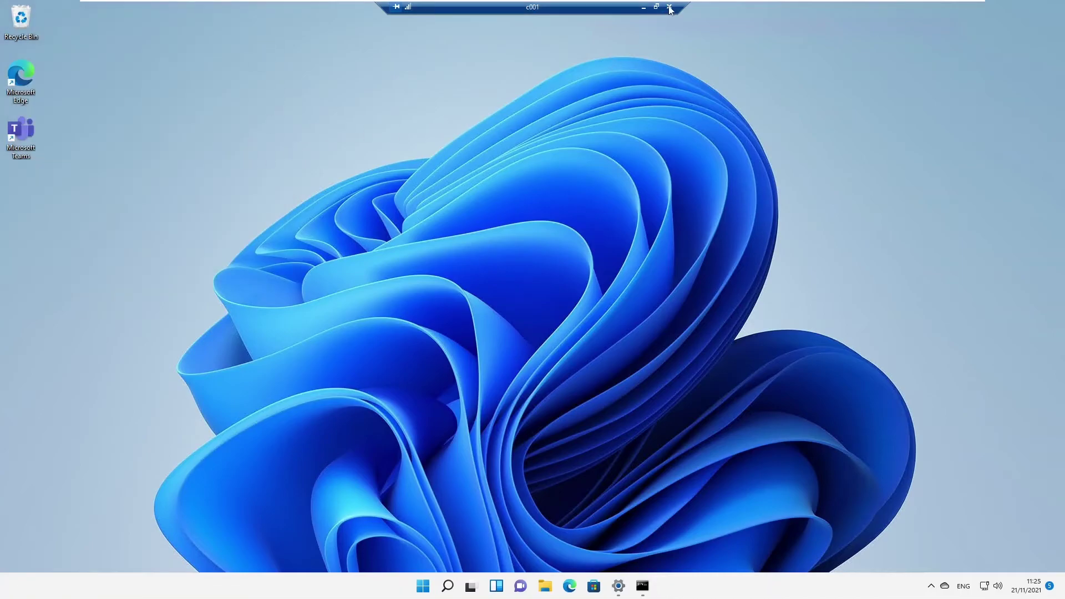
# Look at the W11-01 console again while the C001 session is active, and go back to the Win8C01 session
pyautogui.click(643, 5)
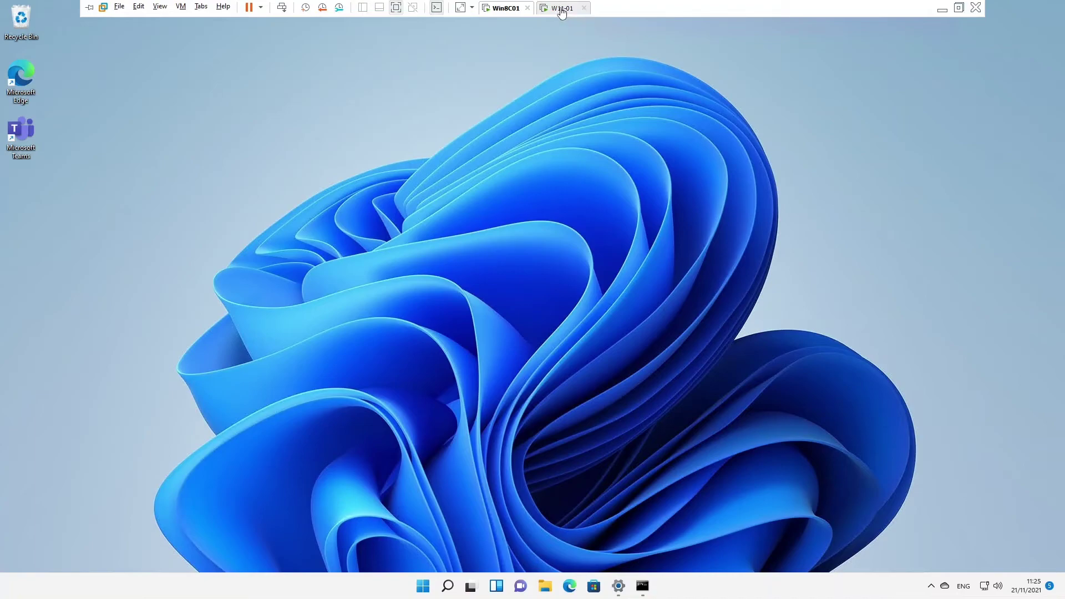
pyautogui.click(562, 10)
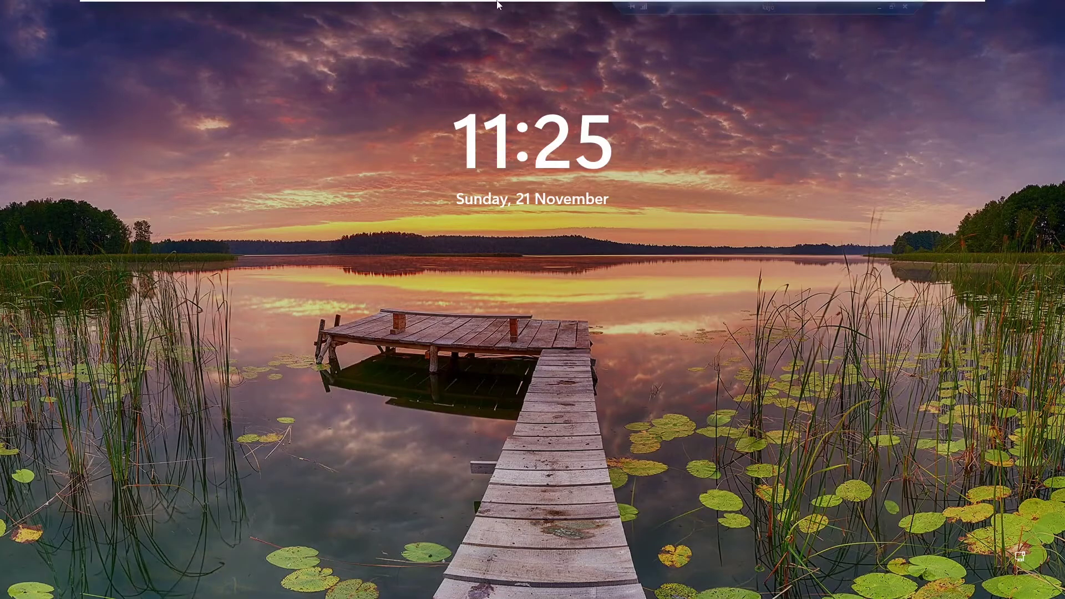
pyautogui.click(502, 8)
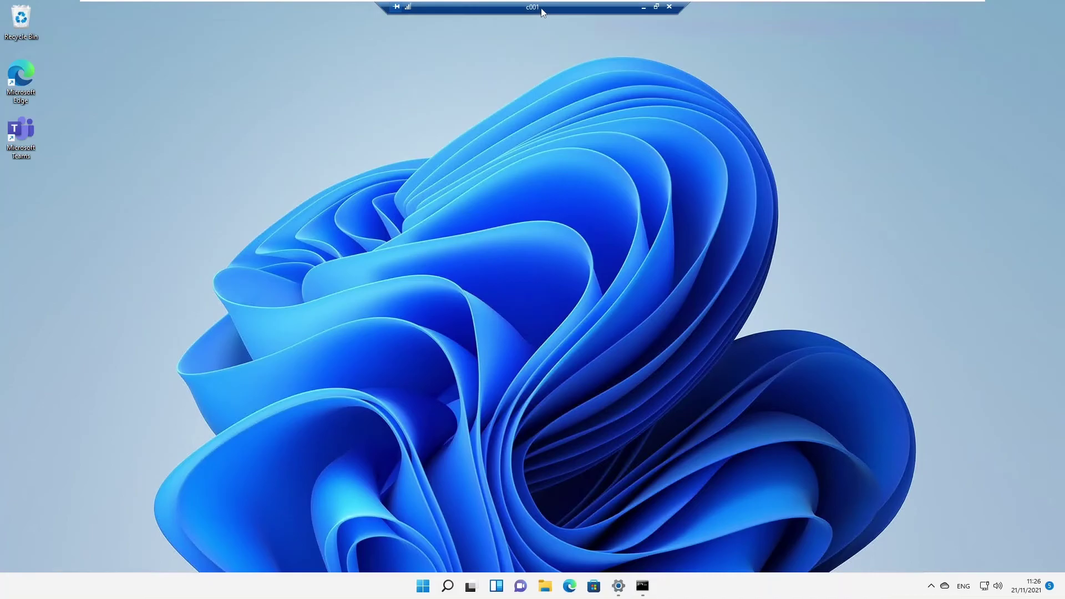
# Disconnect the C001 remote session, confirm the disconnection, and return to the Windows 8.1 desktop
pyautogui.click(669, 6)
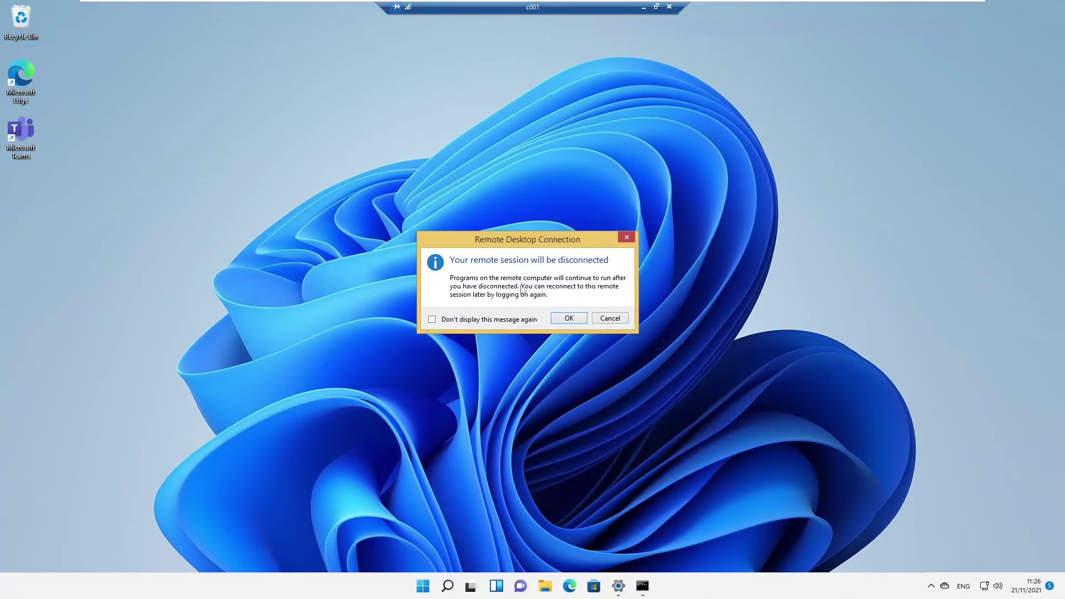
pyautogui.click(568, 318)
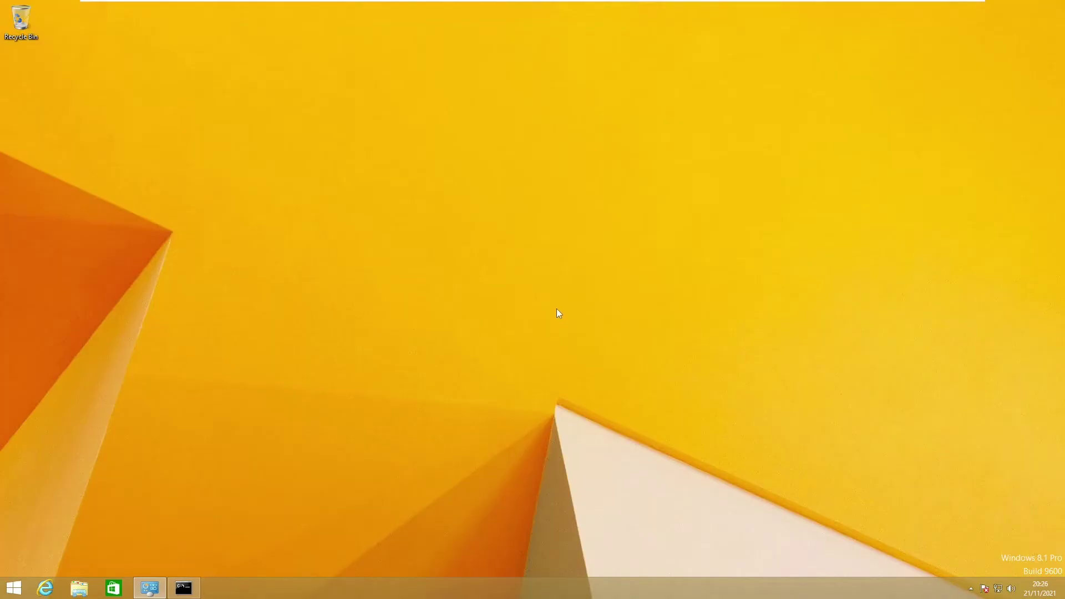
pyautogui.click(17, 587)
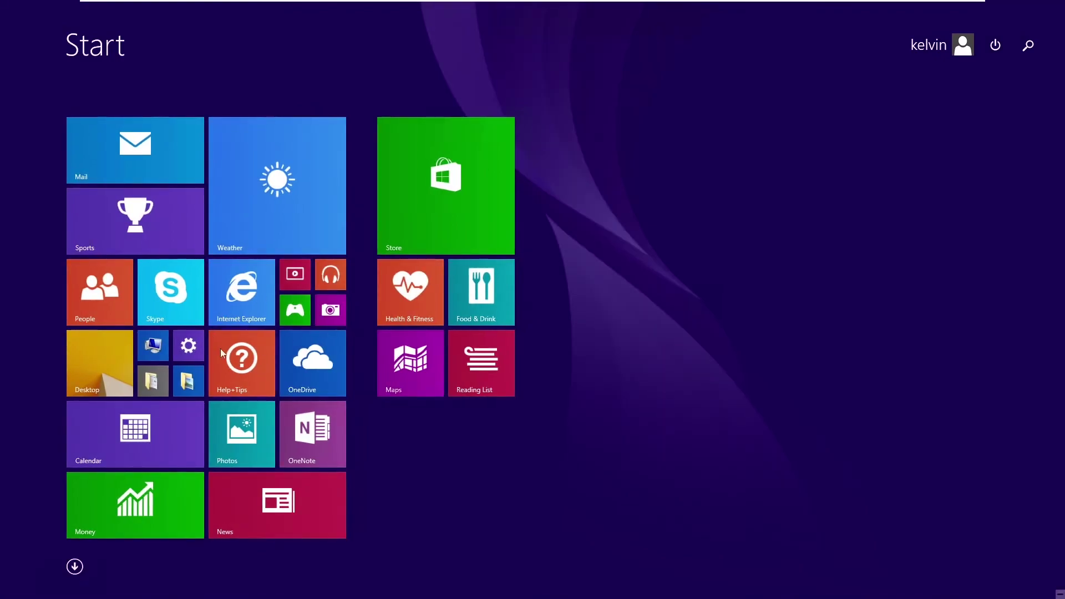
pyautogui.click(102, 374)
# Sign in locally to the W11-01 virtual machine with the account password, and switch back to Win8C01
pyautogui.moveTo(523, 4)
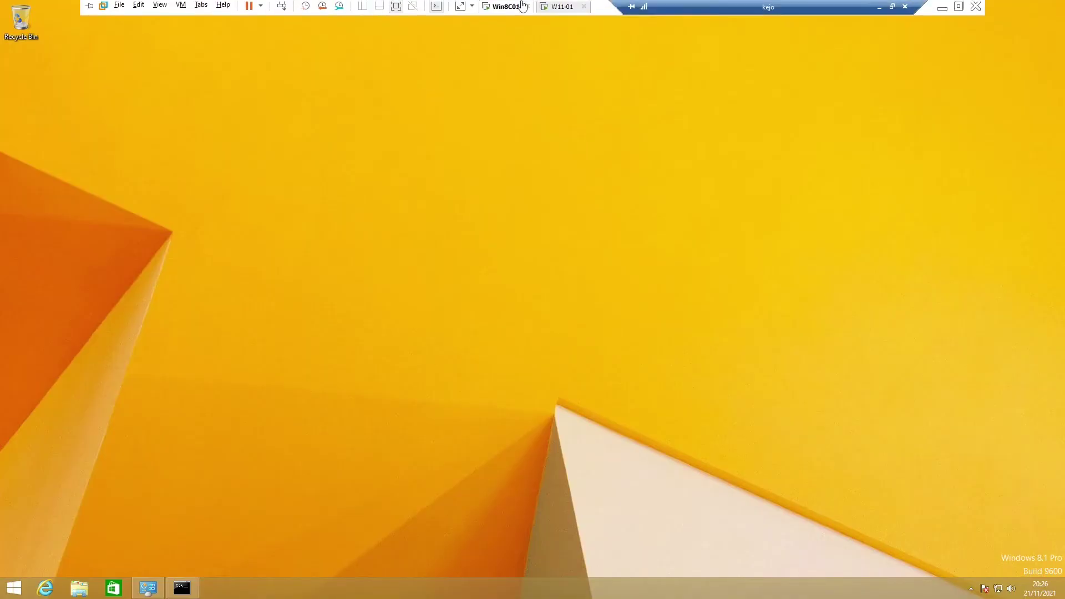
pyautogui.click(556, 7)
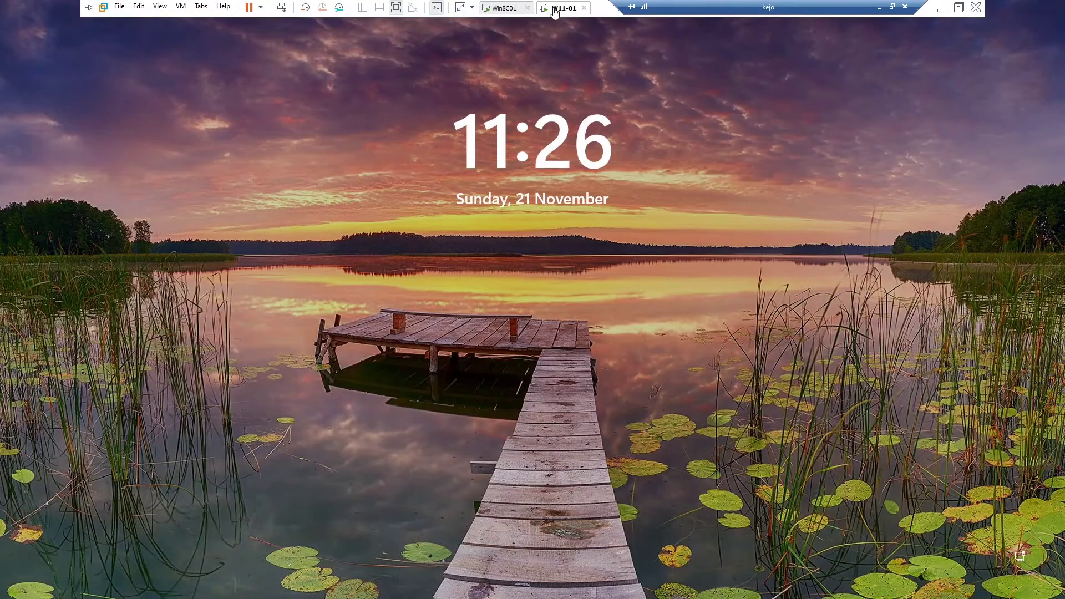
pyautogui.click(533, 301)
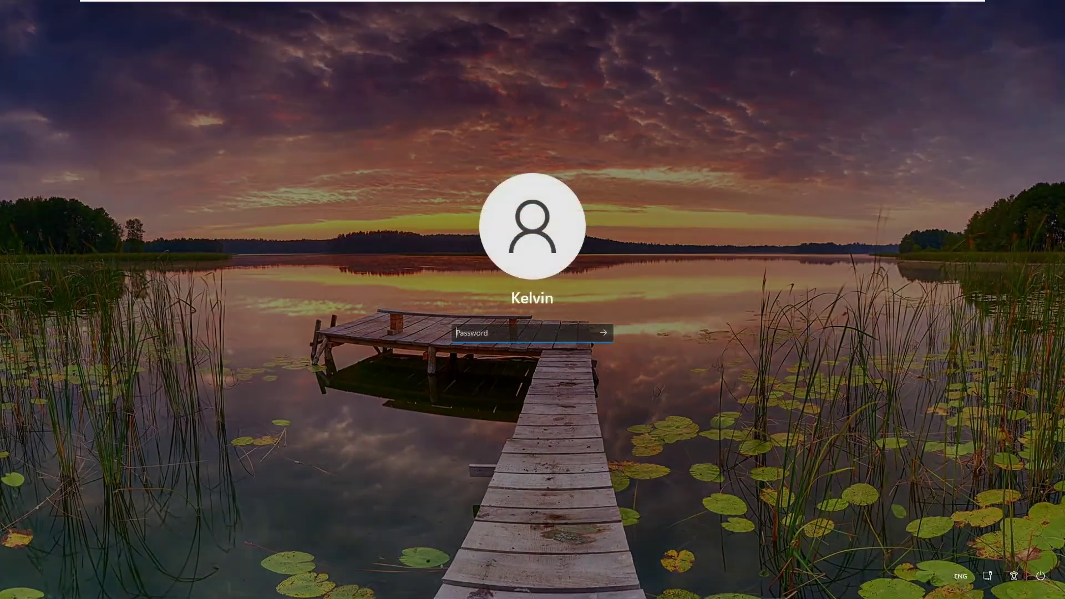
pyautogui.write('••••••••')
pyautogui.press('Return')
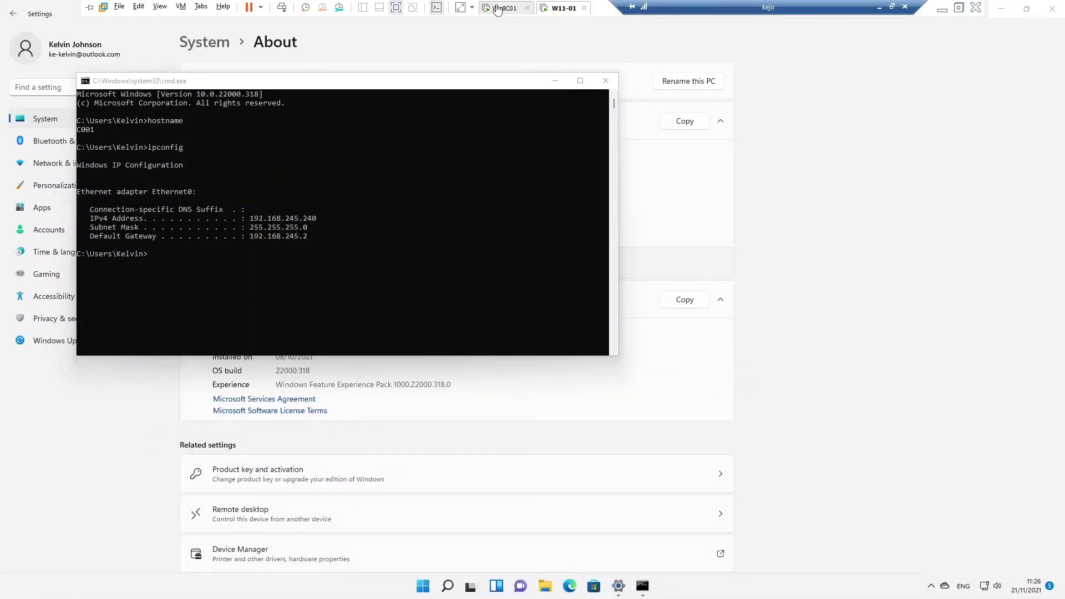
pyautogui.click(501, 9)
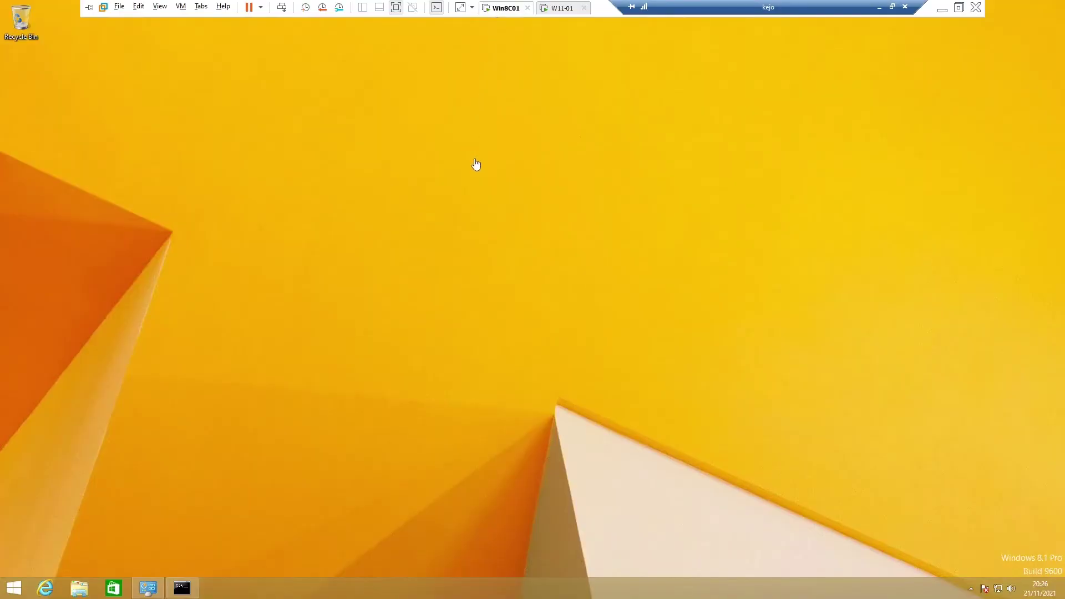